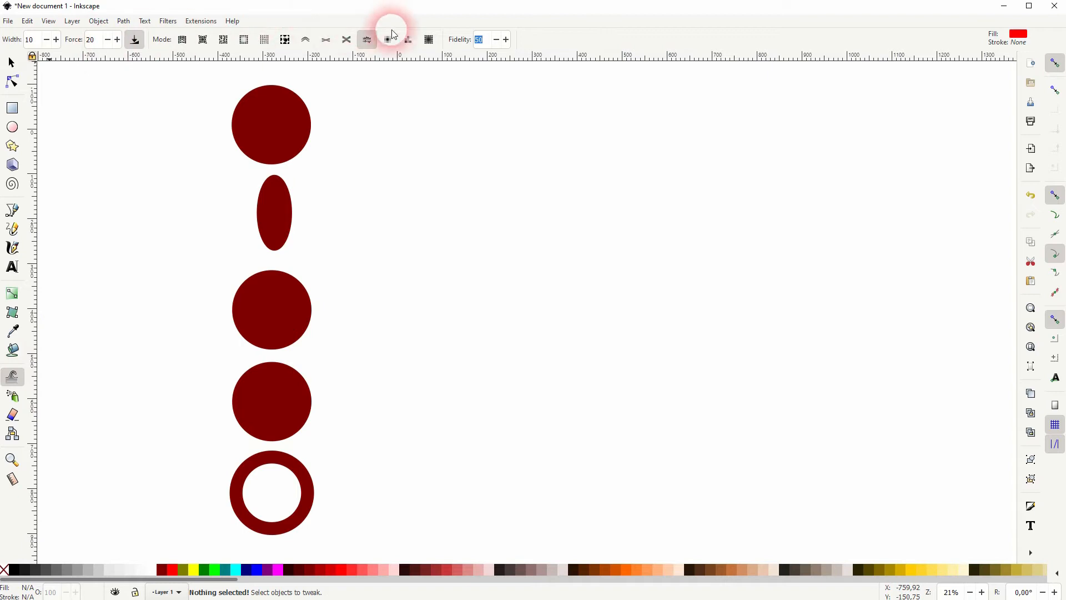
# Try Tweak widths of 20 and 52 over the circles, and return the width to 10
pyautogui.click(42, 43)
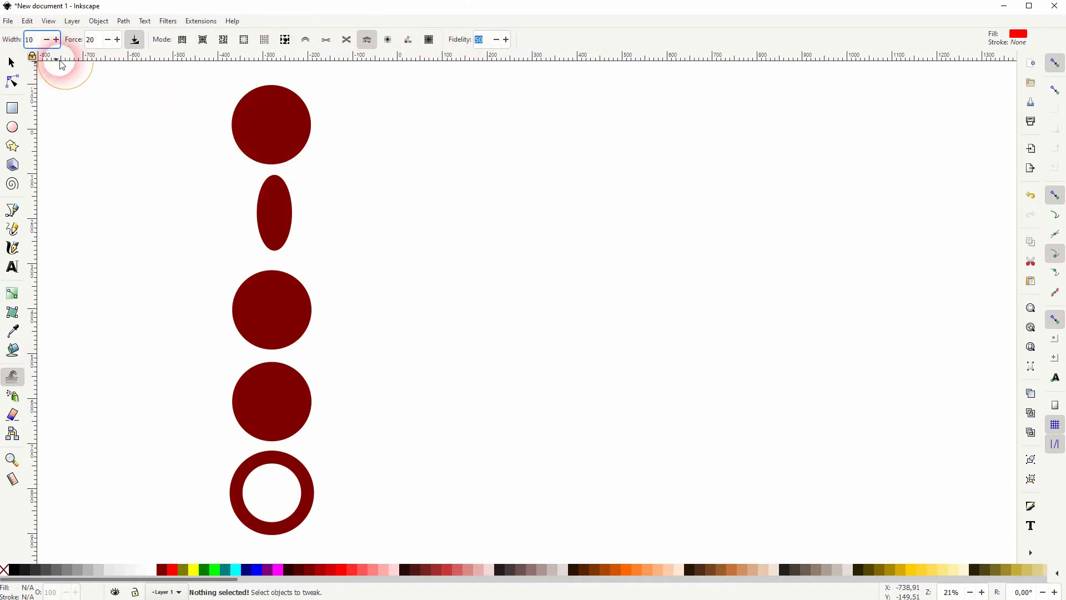
pyautogui.doubleClick(26, 40)
pyautogui.write('20')
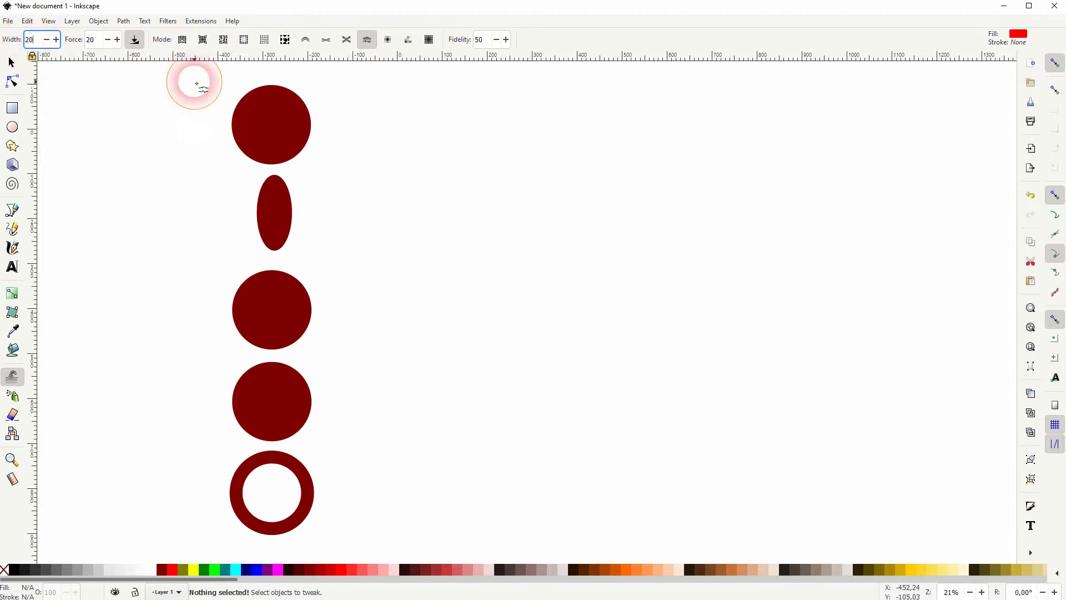
pyautogui.click(275, 130)
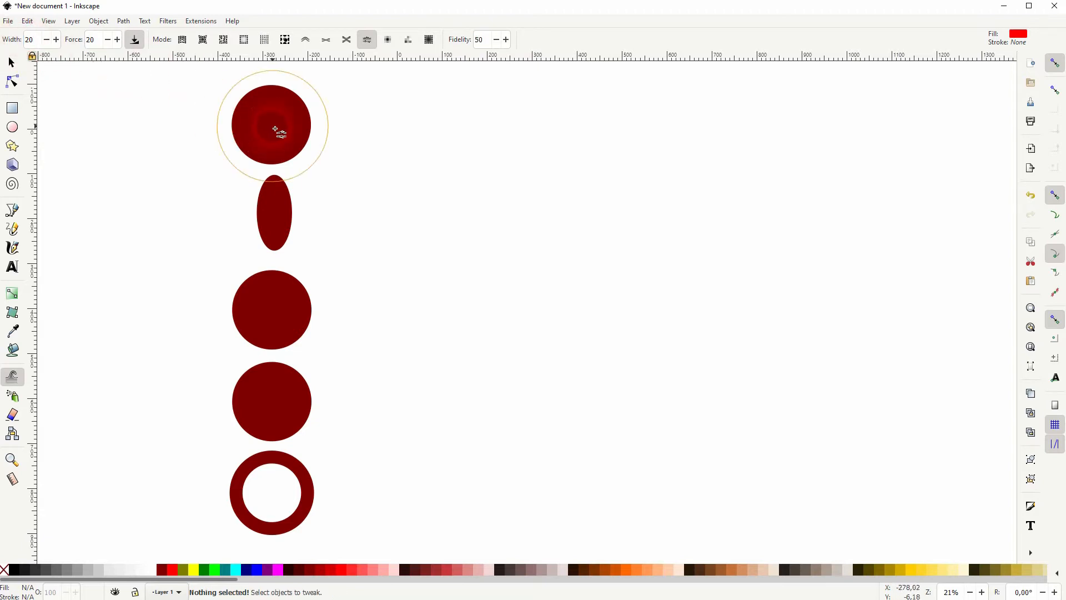
pyautogui.doubleClick(30, 40)
pyautogui.write('52')
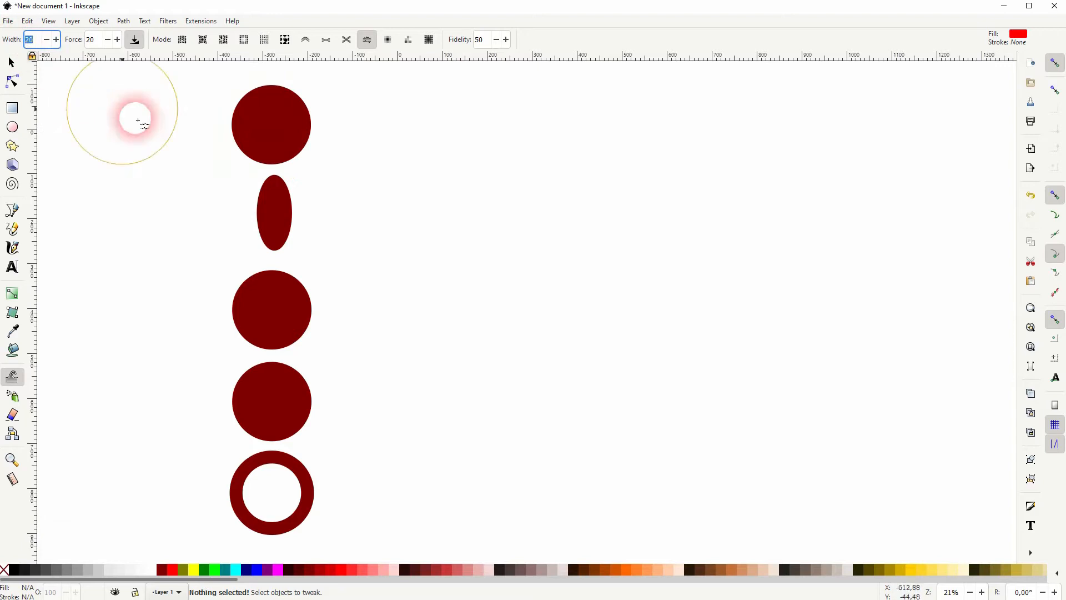
pyautogui.click(270, 311)
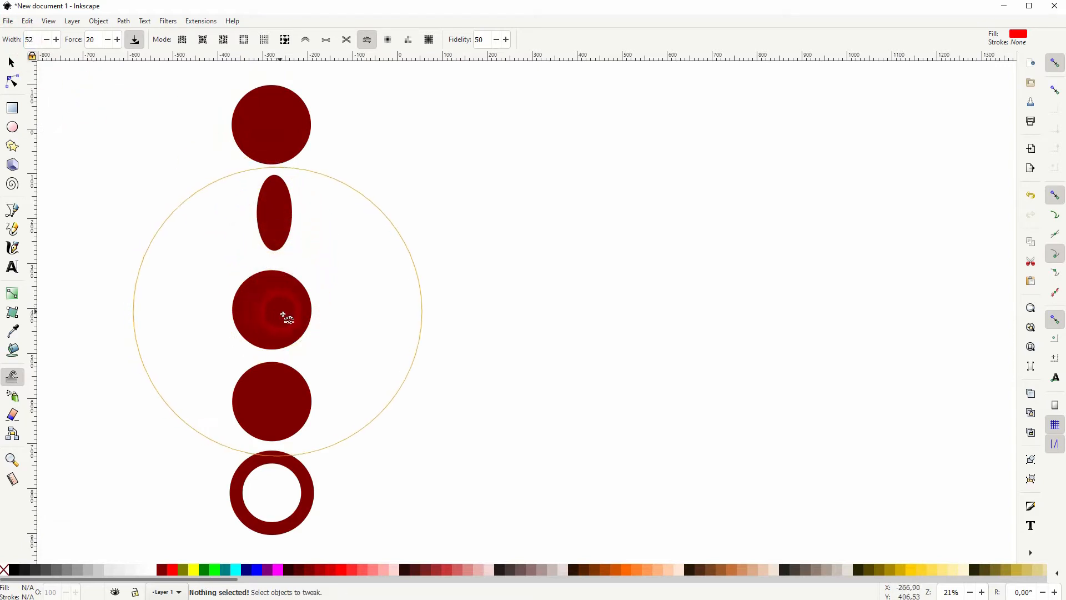
pyautogui.doubleClick(31, 40)
pyautogui.write('10')
# Try Tweak force values of 50 and 10, and return the force to 20
pyautogui.doubleClick(98, 43)
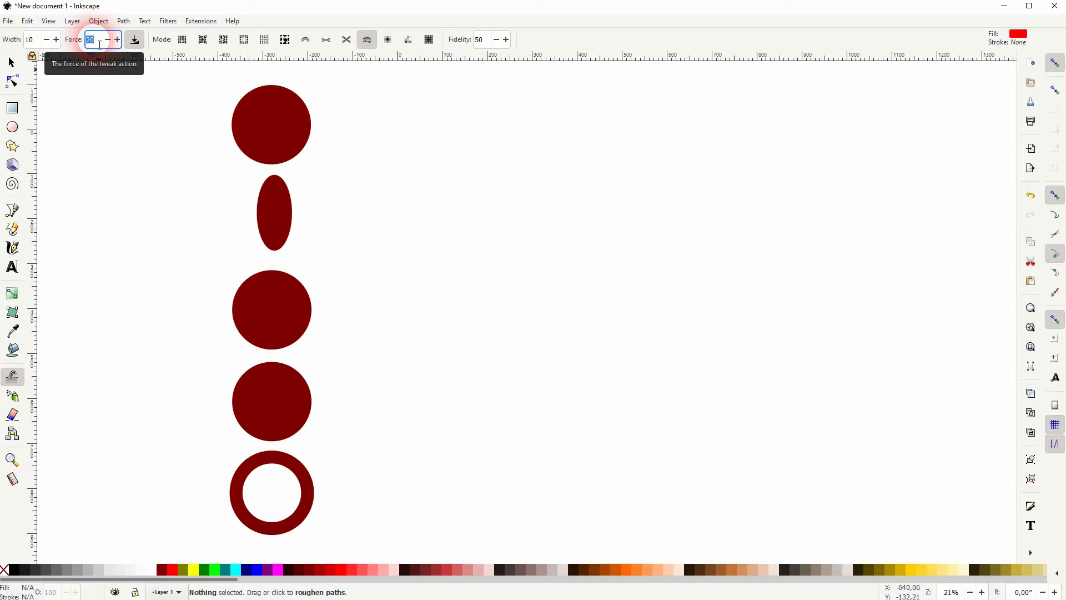
pyautogui.write('50')
pyautogui.moveTo(98, 43); pyautogui.dragTo(85, 40)
pyautogui.write('10')
pyautogui.write('20')
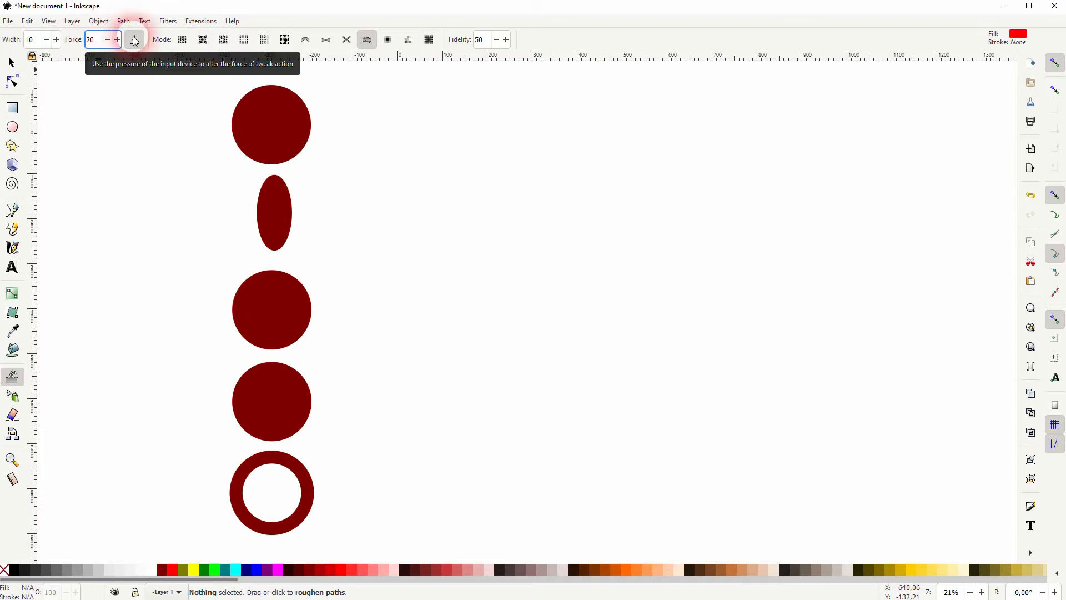
pyautogui.click(135, 41)
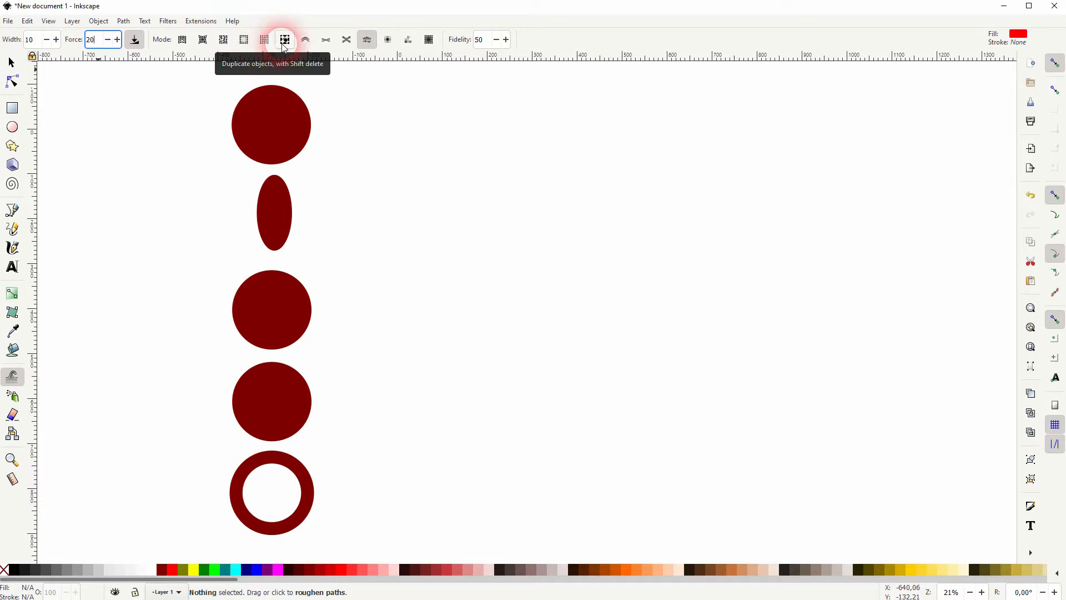
# Choose the Tweak move mode, and duplicate the top circle, placing the copy beside it at about X -63, Y -98 mm
pyautogui.click(182, 39)
pyautogui.click(272, 126)
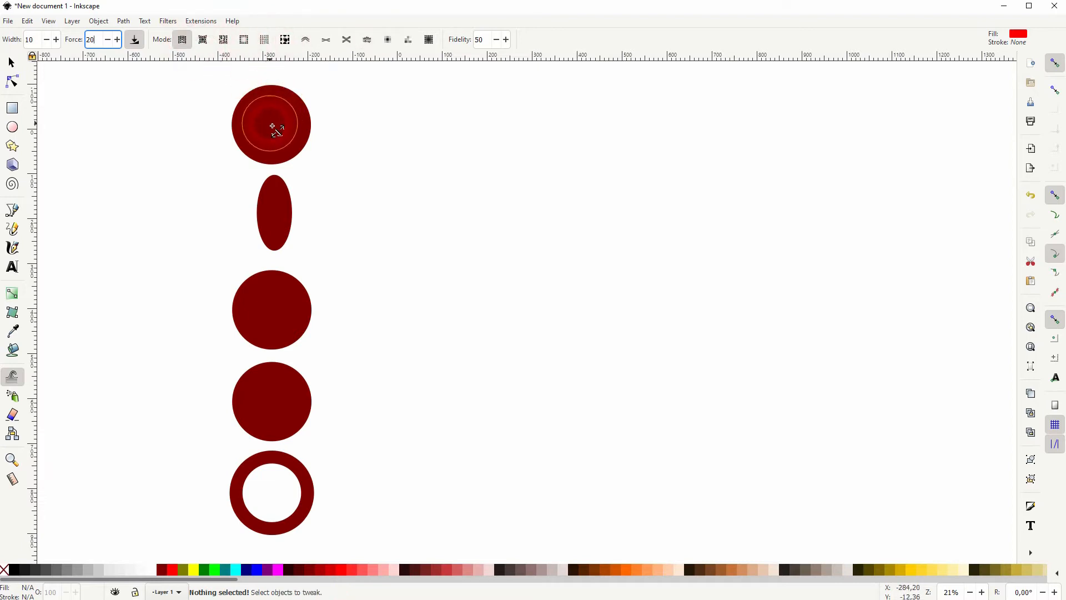
pyautogui.click(10, 60)
pyautogui.click(204, 92)
pyautogui.click(262, 124)
pyautogui.hotkey('ctrl', 'd')
pyautogui.moveTo(268, 121); pyautogui.dragTo(409, 125)
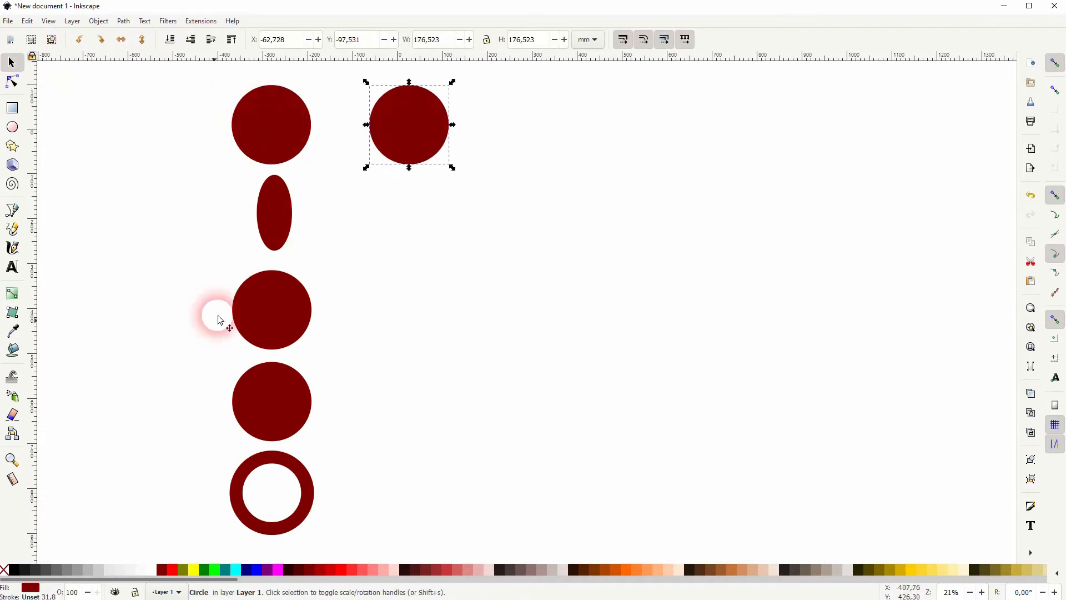
# Shift the copied circle with the Tweak tool's move mode and pull it around with the move-towards-cursor mode
pyautogui.click(12, 377)
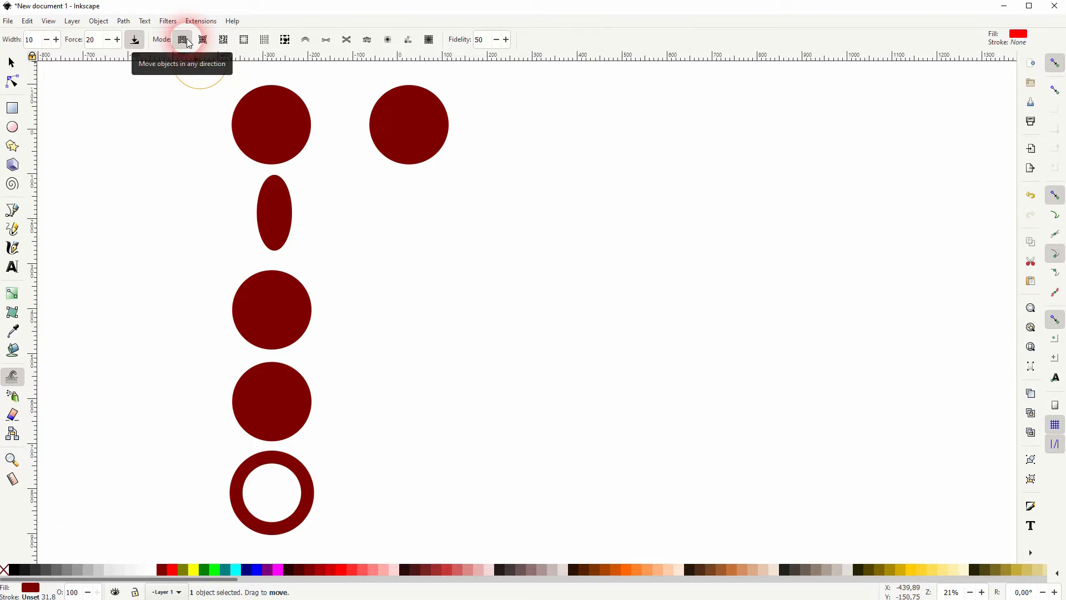
pyautogui.moveTo(409, 114)
pyautogui.mouseDown()
pyautogui.moveTo(526, 203)
pyautogui.moveTo(410, 114)
pyautogui.moveTo(432, 158)
pyautogui.moveTo(412, 131)
pyautogui.mouseUp()
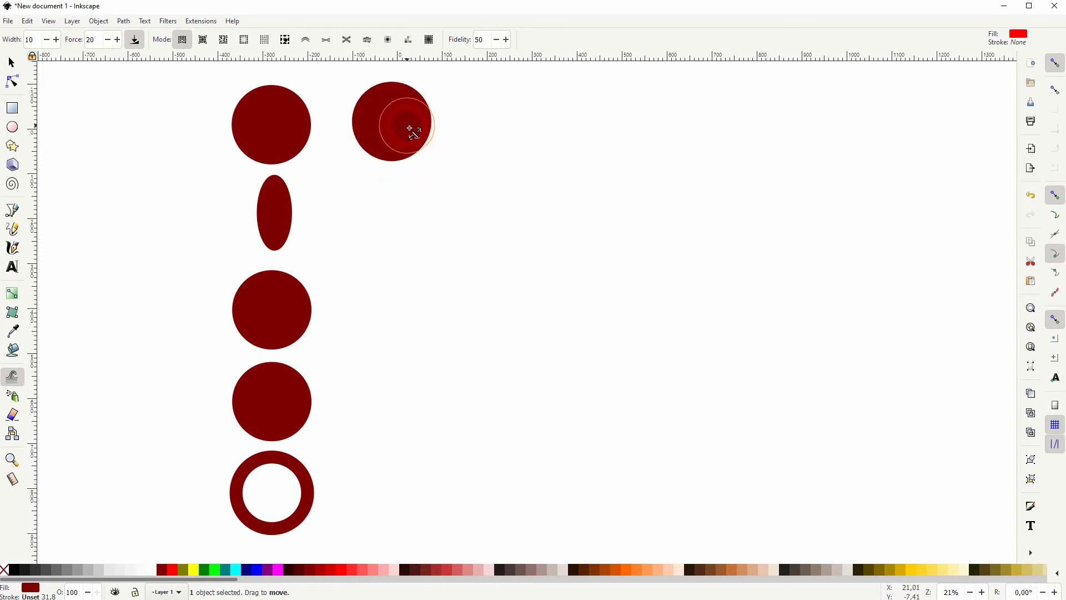
pyautogui.click(210, 45)
pyautogui.moveTo(392, 131)
pyautogui.mouseDown()
pyautogui.moveTo(414, 148)
pyautogui.moveTo(429, 132)
pyautogui.moveTo(409, 120)
pyautogui.moveTo(392, 134)
pyautogui.moveTo(417, 158)
pyautogui.moveTo(508, 193)
pyautogui.moveTo(427, 160)
pyautogui.moveTo(360, 156)
pyautogui.moveTo(393, 174)
pyautogui.moveTo(389, 182)
pyautogui.moveTo(478, 180)
pyautogui.moveTo(389, 128)
pyautogui.mouseUp()
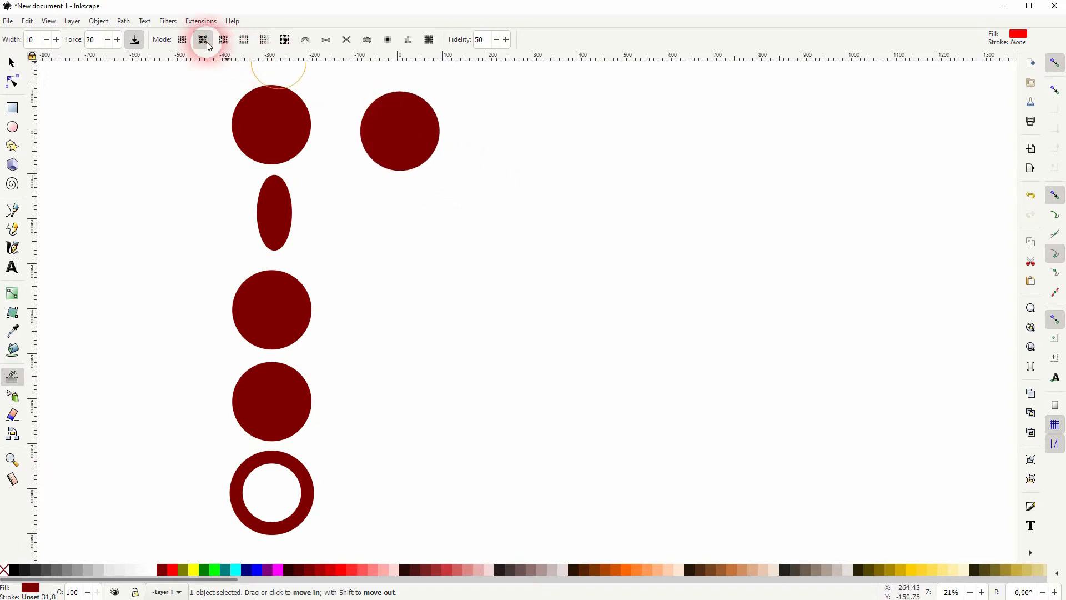
# Jitter the copied circle with Tweak's random move mode, and resize it in scale mode to about 193 mm wide
pyautogui.click(223, 40)
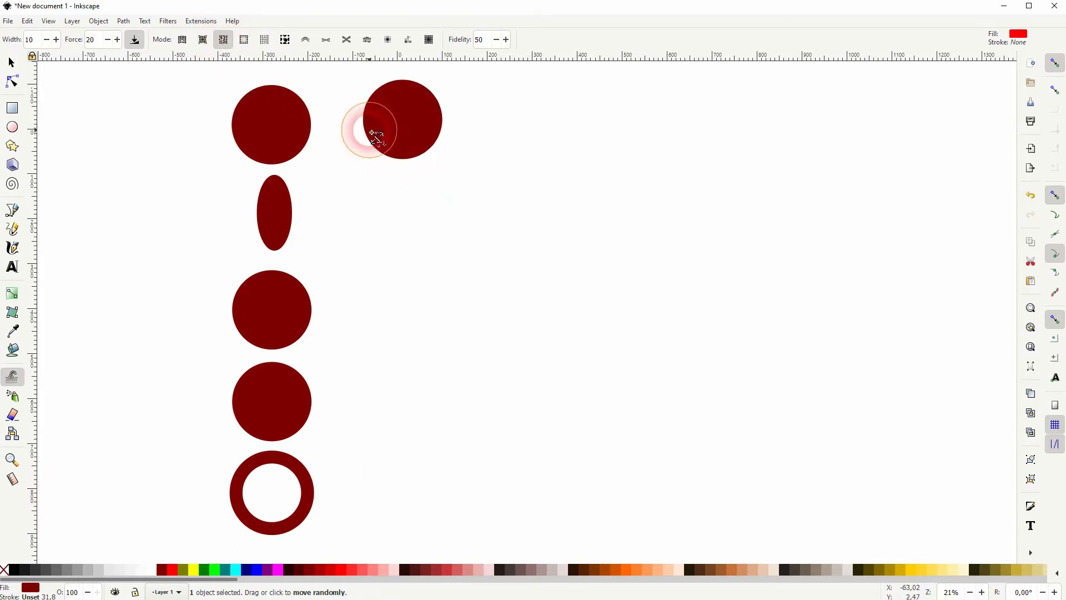
pyautogui.click(240, 43)
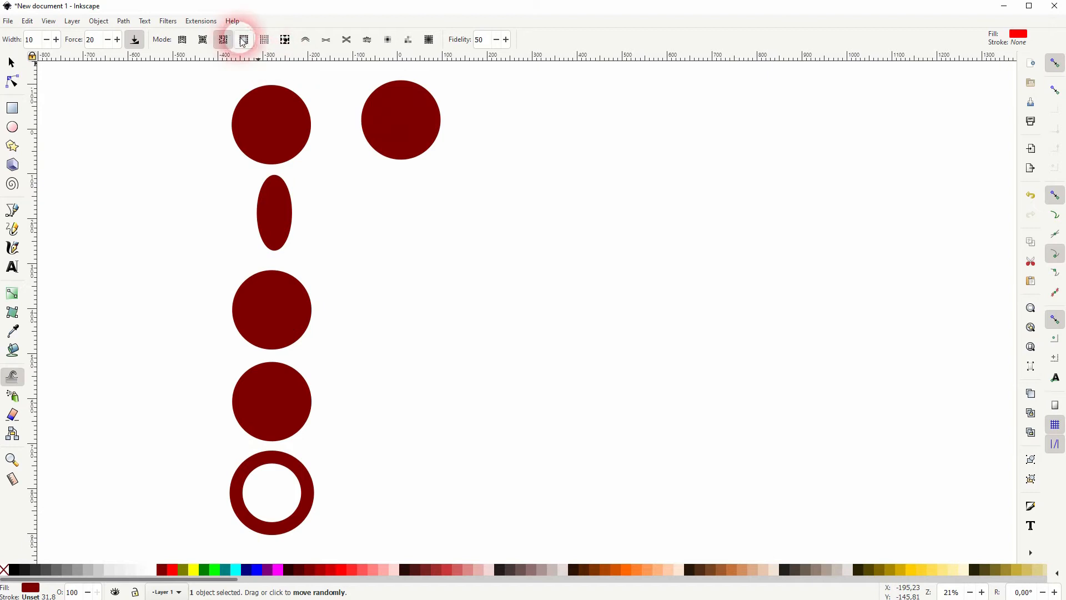
pyautogui.click(245, 41)
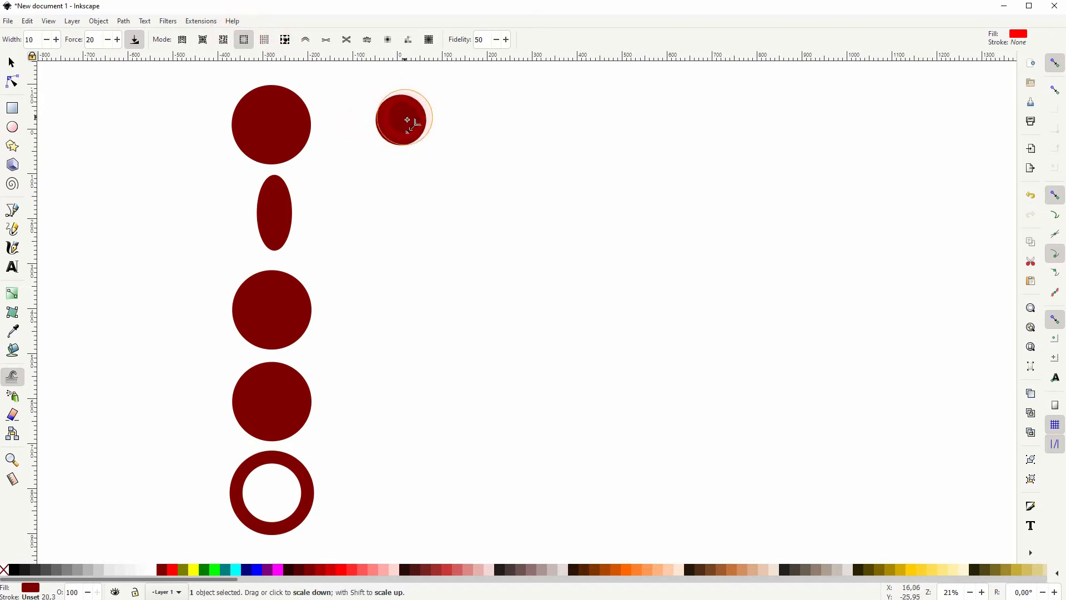
pyautogui.moveTo(405, 123)
pyautogui.mouseDown()
pyautogui.moveTo(429, 111)
pyautogui.moveTo(410, 124)
pyautogui.mouseUp()
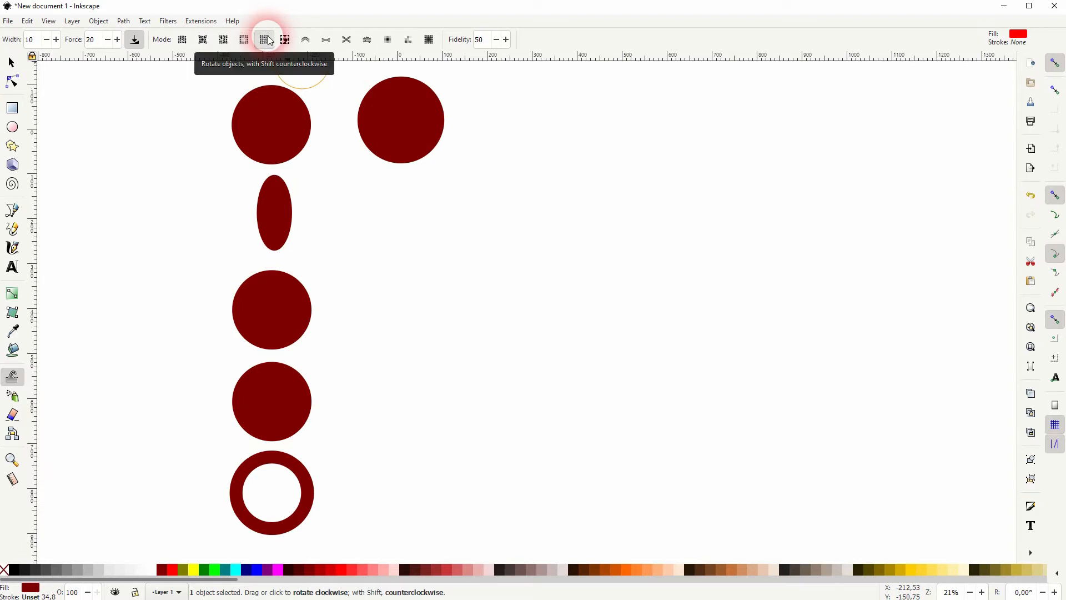
# Duplicate the narrow ellipse to about X -41, Y 102 mm, and rotate the copy to a diagonal slant with Tweak's rotate mode
pyautogui.click(12, 62)
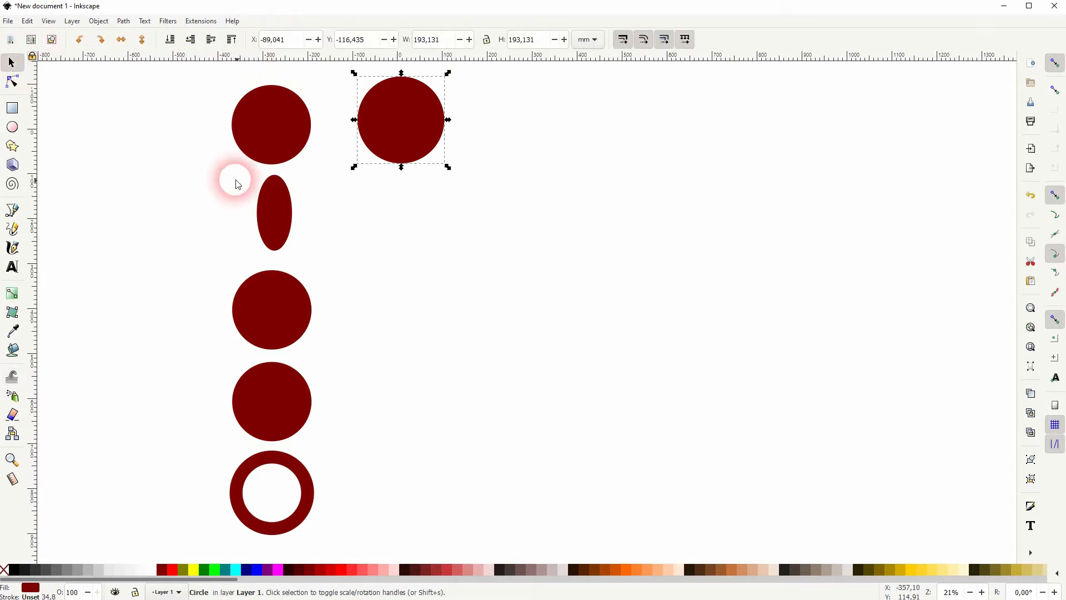
pyautogui.click(285, 235)
pyautogui.hotkey('ctrl', 'd')
pyautogui.moveTo(273, 224); pyautogui.dragTo(400, 220)
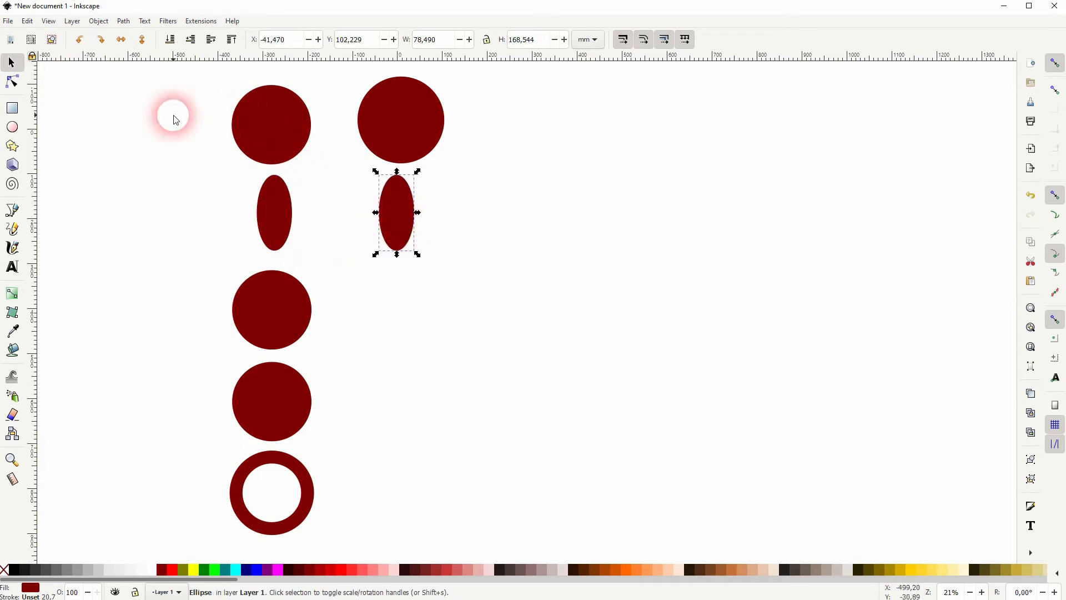
pyautogui.click(13, 377)
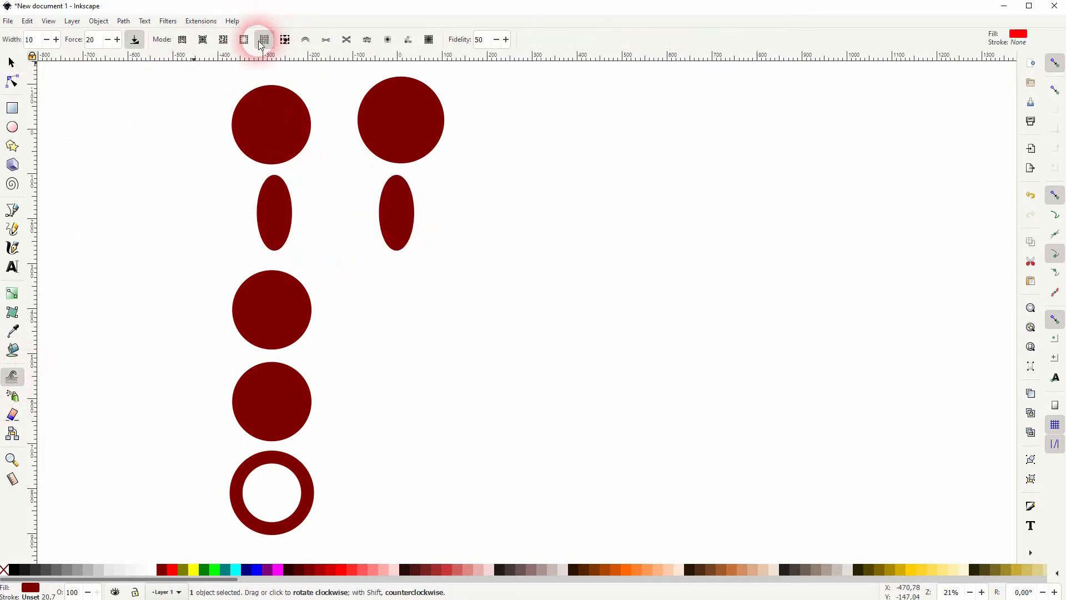
pyautogui.moveTo(376, 206)
pyautogui.mouseDown()
pyautogui.moveTo(401, 223)
pyautogui.moveTo(414, 212)
pyautogui.moveTo(408, 220)
pyautogui.moveTo(393, 190)
pyautogui.mouseUp()
# Choose Tweak's duplicate mode, and place a copy of the third circle beneath the slanted ellipse at about X -91, Y 314 mm
pyautogui.click(285, 40)
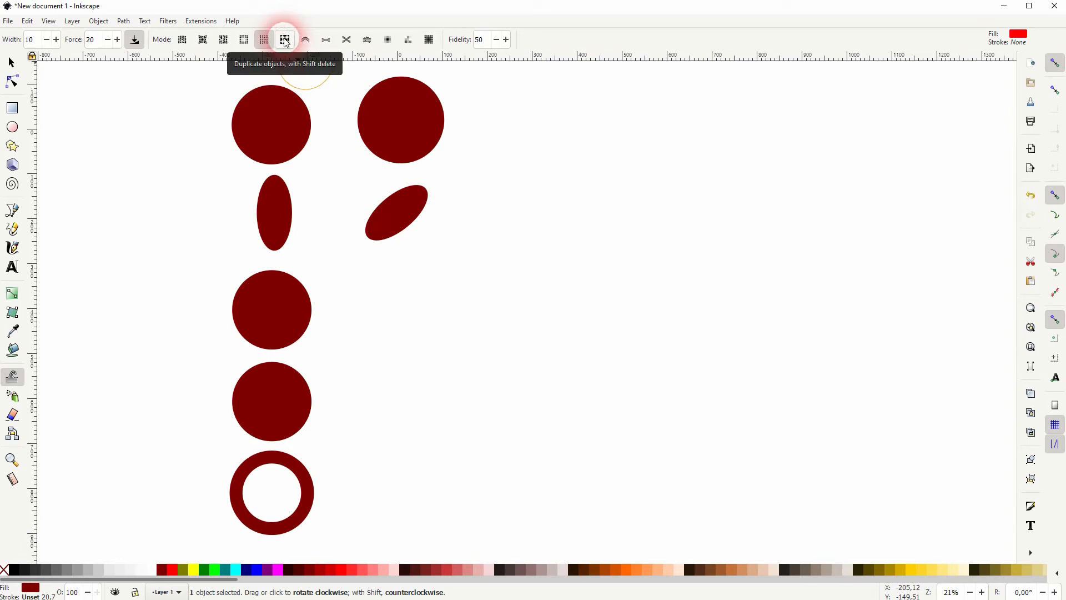
pyautogui.click(286, 42)
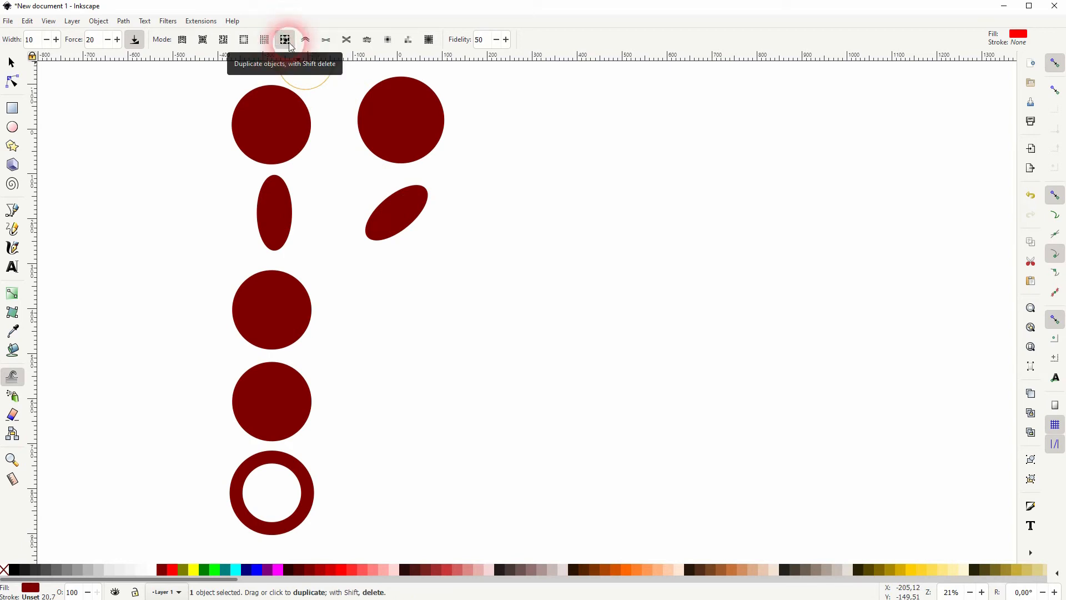
pyautogui.click(11, 63)
pyautogui.click(261, 314)
pyautogui.moveTo(261, 313); pyautogui.dragTo(388, 308)
# Paint the copy of the third circle red with Tweak's color paint mode, switch it to cyan, and repaint it red
pyautogui.click(12, 377)
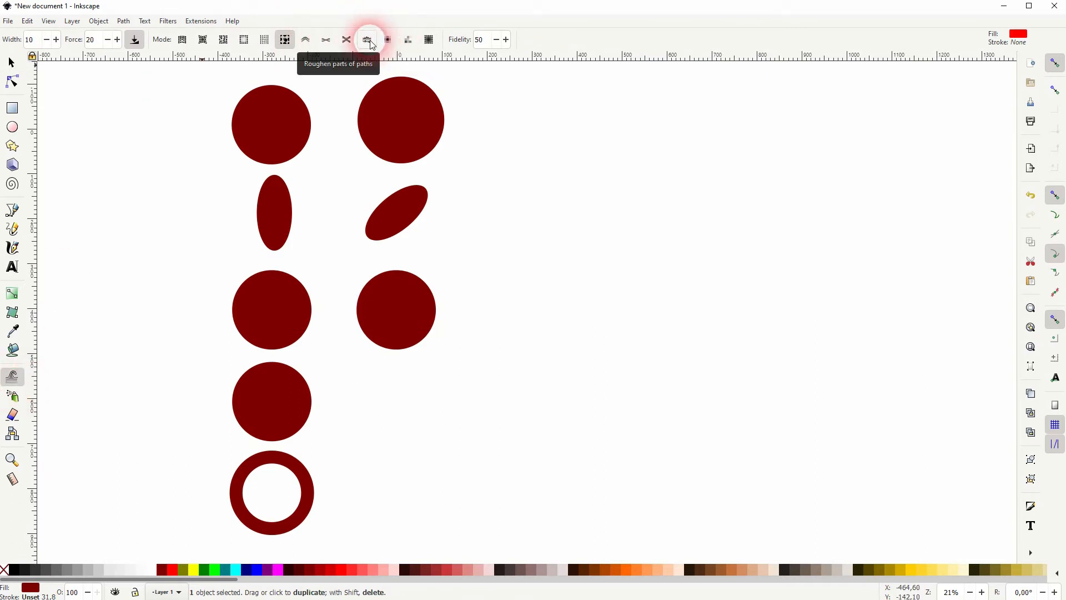
pyautogui.click(389, 40)
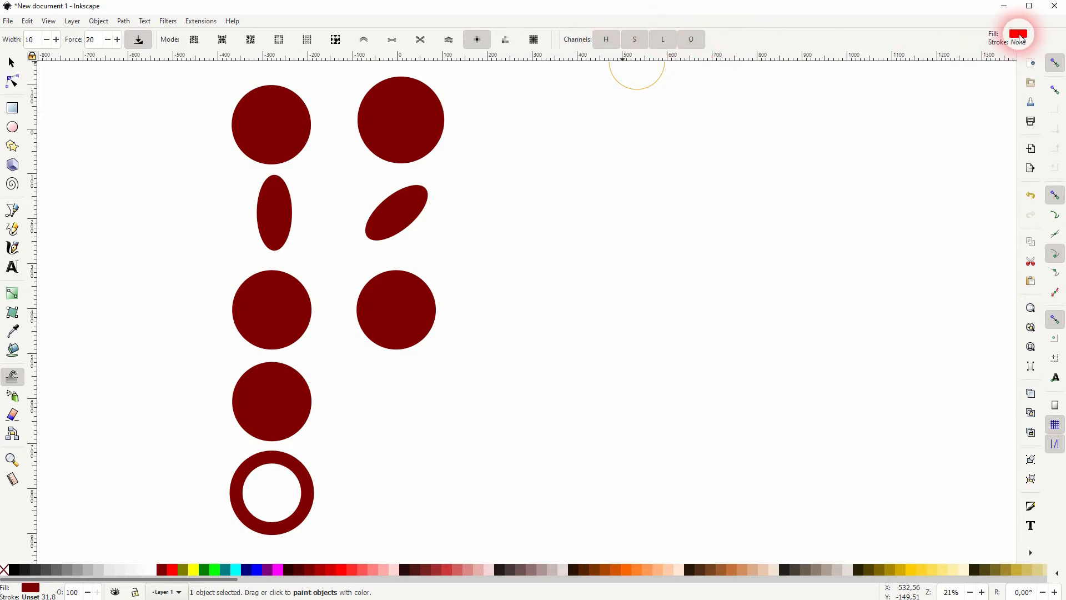
pyautogui.click(405, 315)
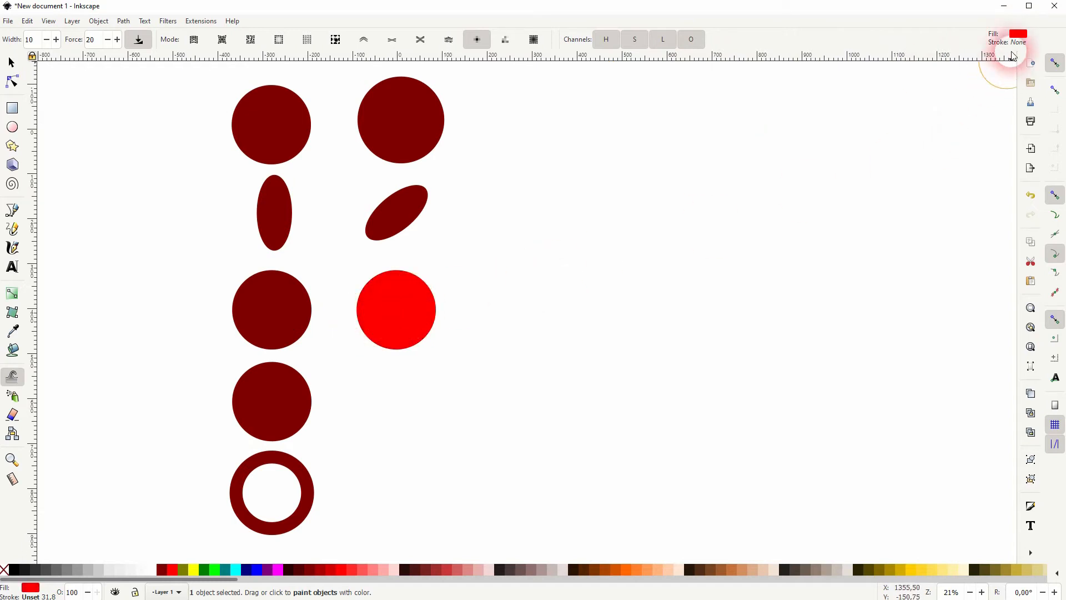
pyautogui.moveTo(409, 341)
pyautogui.mouseDown()
pyautogui.moveTo(416, 316)
pyautogui.moveTo(409, 321)
pyautogui.mouseUp()
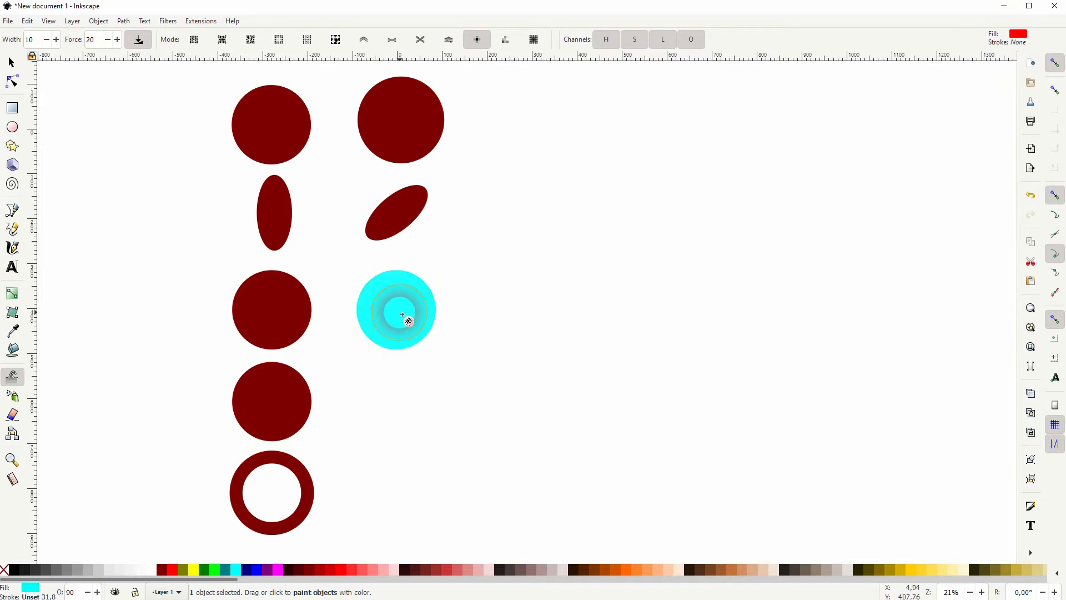
pyautogui.click(406, 327)
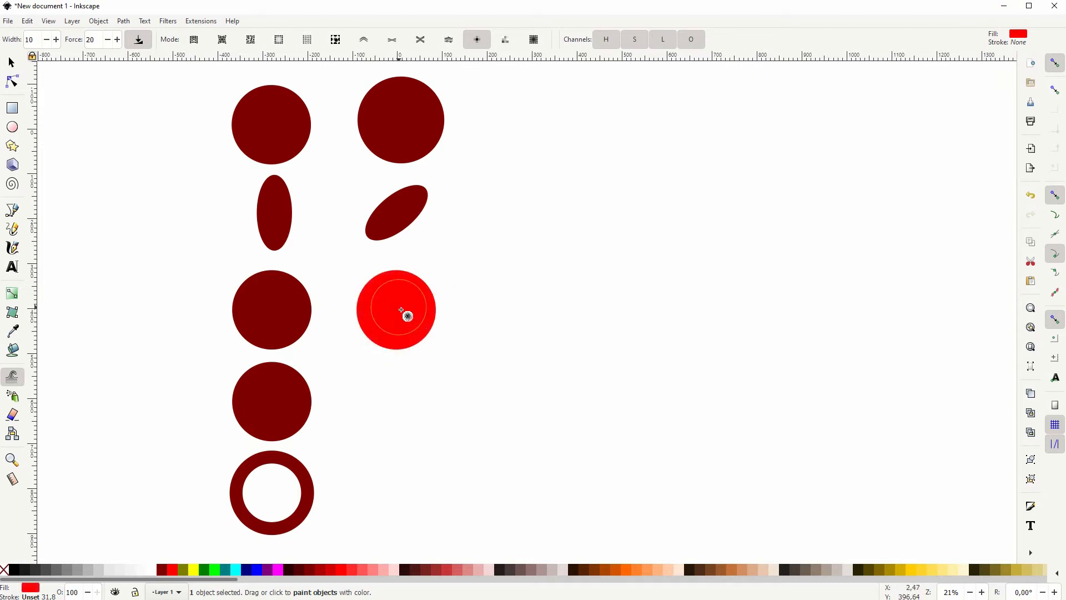
# Randomize the red circle's color with Tweak's color jitter on all channels, and again with the saturation channel off
pyautogui.click(507, 40)
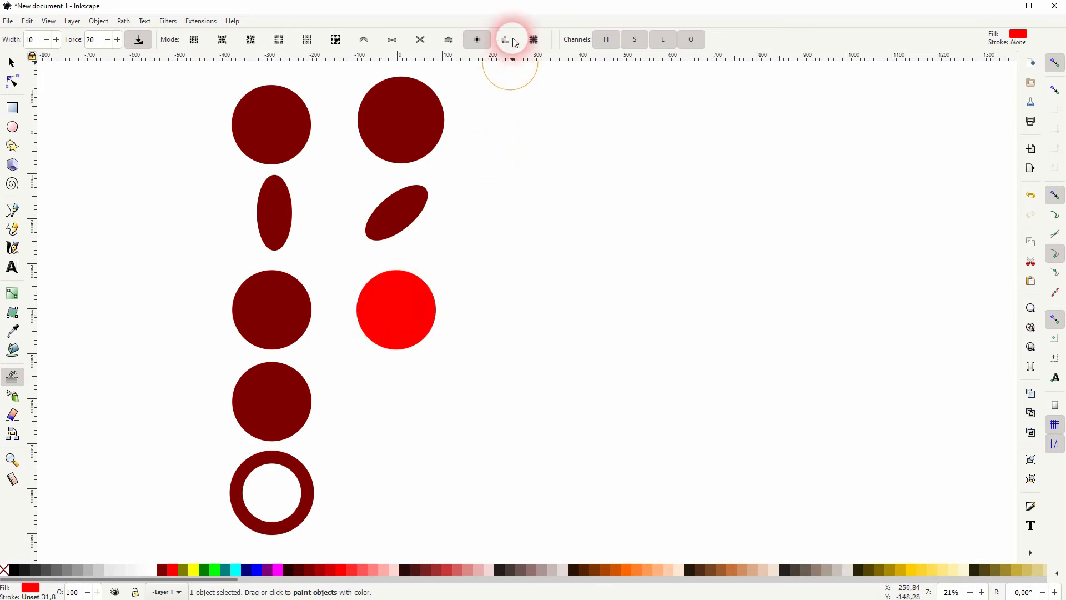
pyautogui.click(507, 40)
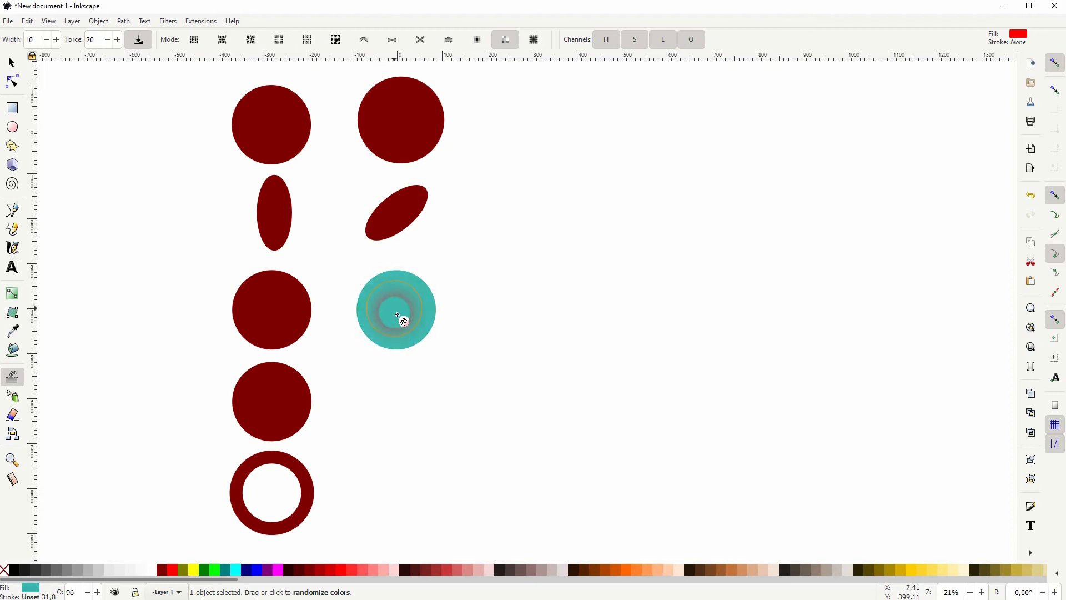
pyautogui.click(637, 42)
pyautogui.click(440, 285)
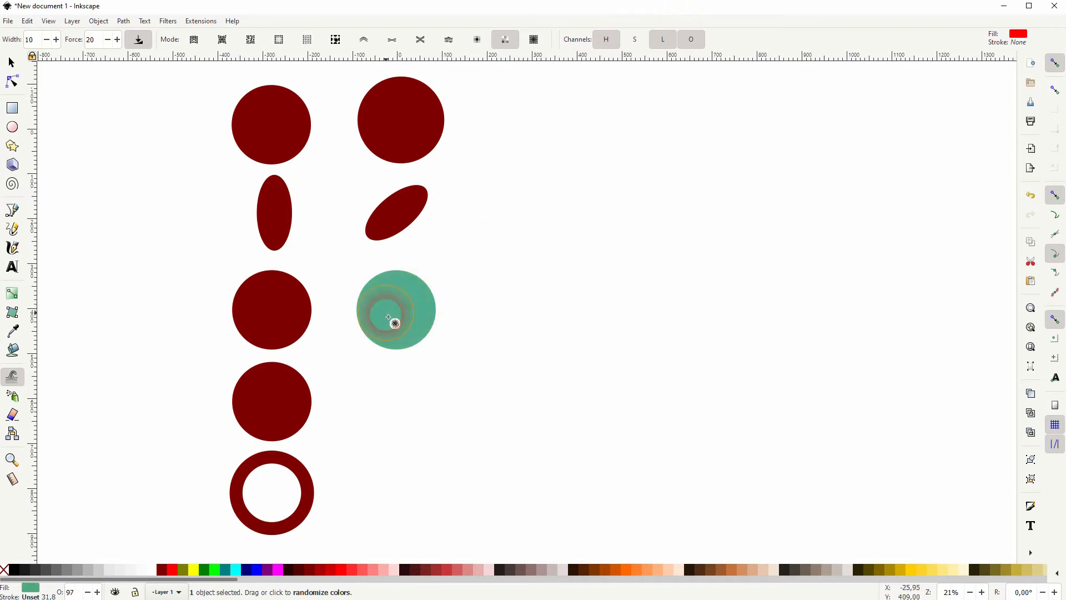
# Restore the saturation channel and randomize the same circle's color with lightness excluded, and again with hue excluded
pyautogui.click(633, 41)
pyautogui.click(661, 40)
pyautogui.moveTo(413, 294)
pyautogui.mouseDown()
pyautogui.moveTo(399, 321)
pyautogui.moveTo(554, 217)
pyautogui.mouseUp()
pyautogui.click(663, 40)
pyautogui.click(606, 40)
pyautogui.moveTo(400, 290)
pyautogui.mouseDown()
pyautogui.moveTo(407, 312)
pyautogui.moveTo(398, 321)
pyautogui.moveTo(395, 310)
pyautogui.moveTo(395, 329)
pyautogui.mouseUp()
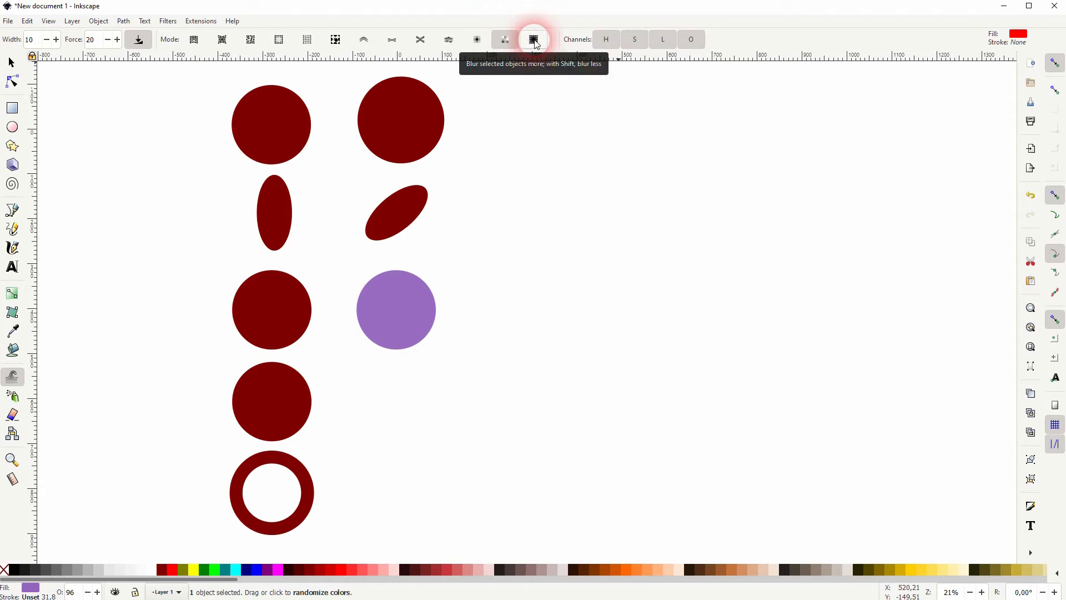
# Place a copy of the fourth circle beneath the purple one, and draw a black strokeless ellipse with radii about 87 by 40 mm below it
pyautogui.click(12, 62)
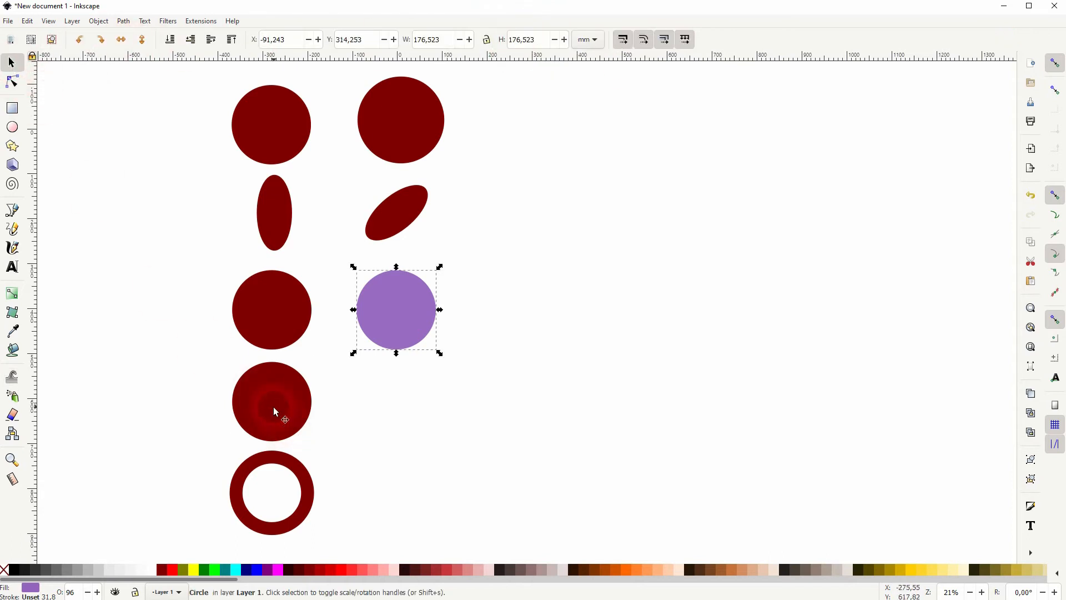
pyautogui.moveTo(274, 406); pyautogui.dragTo(408, 405)
pyautogui.click(12, 127)
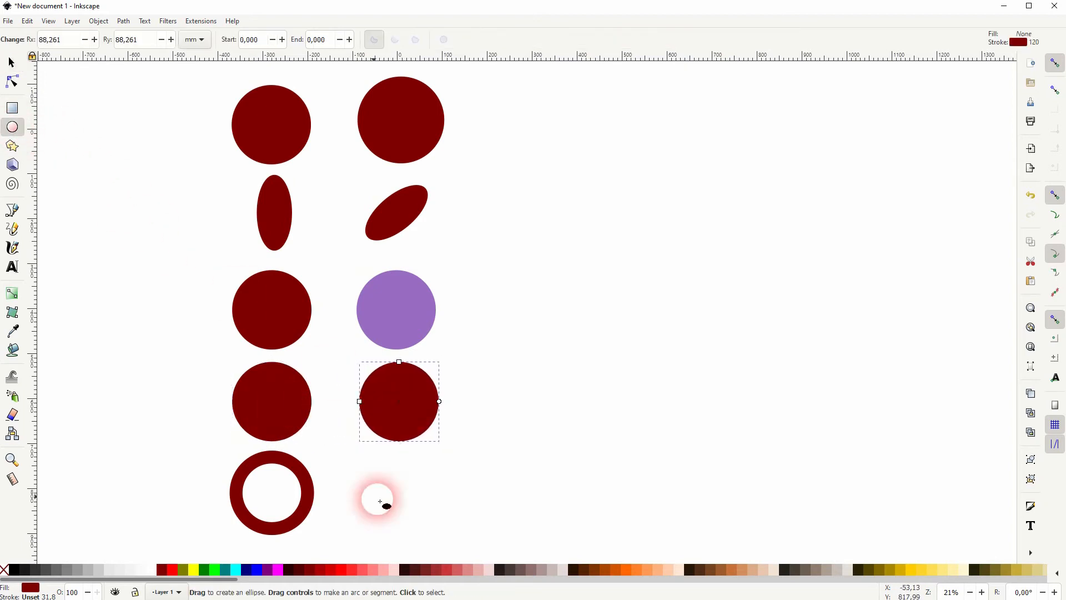
pyautogui.moveTo(356, 440); pyautogui.dragTo(441, 486)
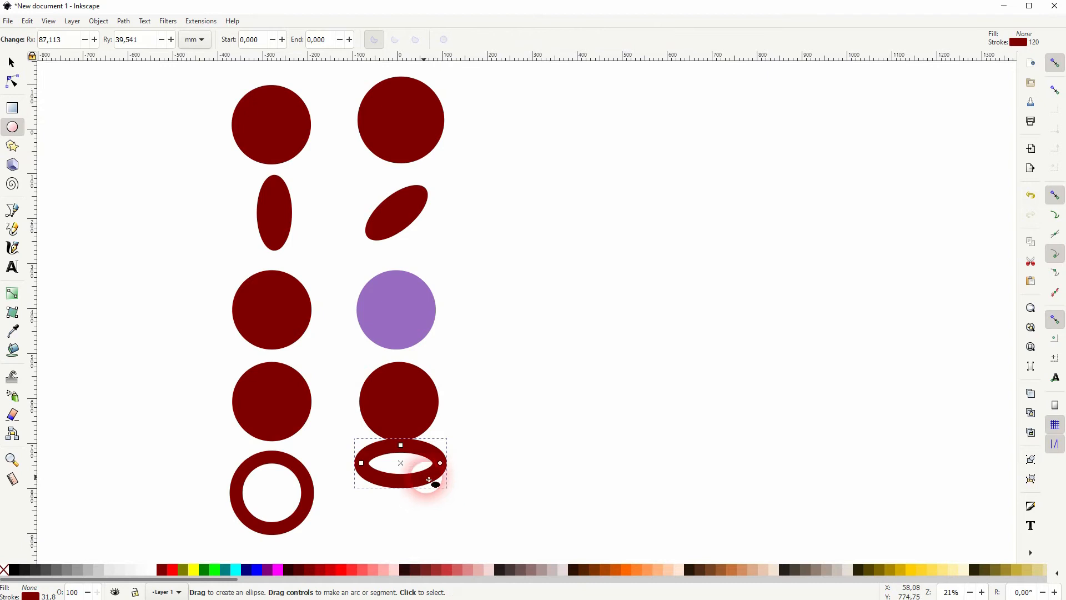
pyautogui.click(14, 570)
pyautogui.keyDown('shift'); pyautogui.click(4, 571); pyautogui.keyUp('shift')
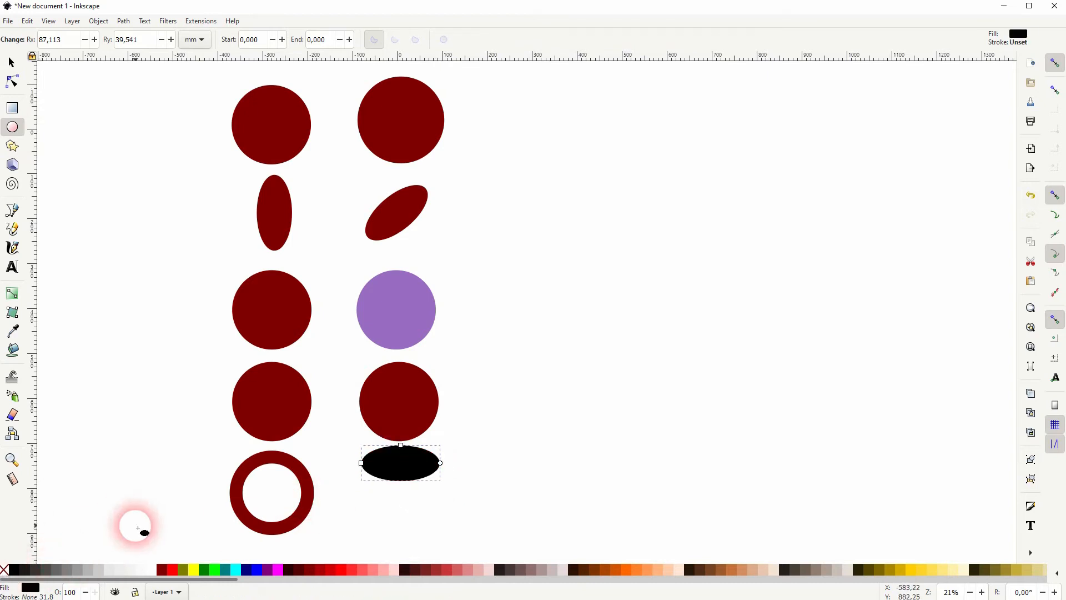
# Flatten the black ellipse below the fourth circle's copy and blur it with Tweak's blur mode at force 20
pyautogui.click(12, 62)
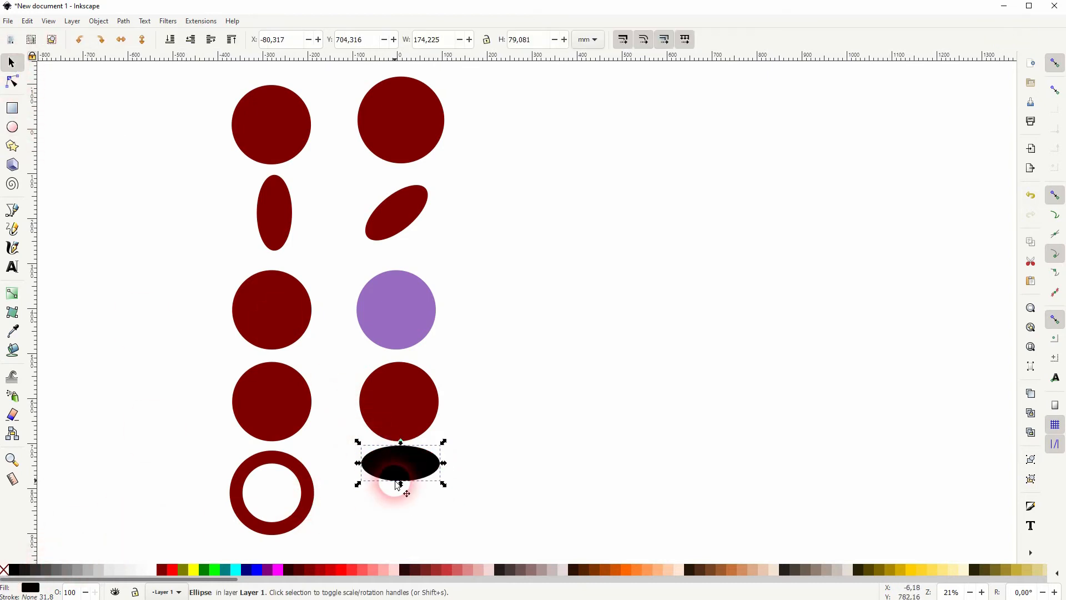
pyautogui.moveTo(401, 485)
pyautogui.mouseDown()
pyautogui.moveTo(407, 459)
pyautogui.moveTo(404, 472)
pyautogui.mouseUp()
pyautogui.click(12, 377)
pyautogui.click(533, 39)
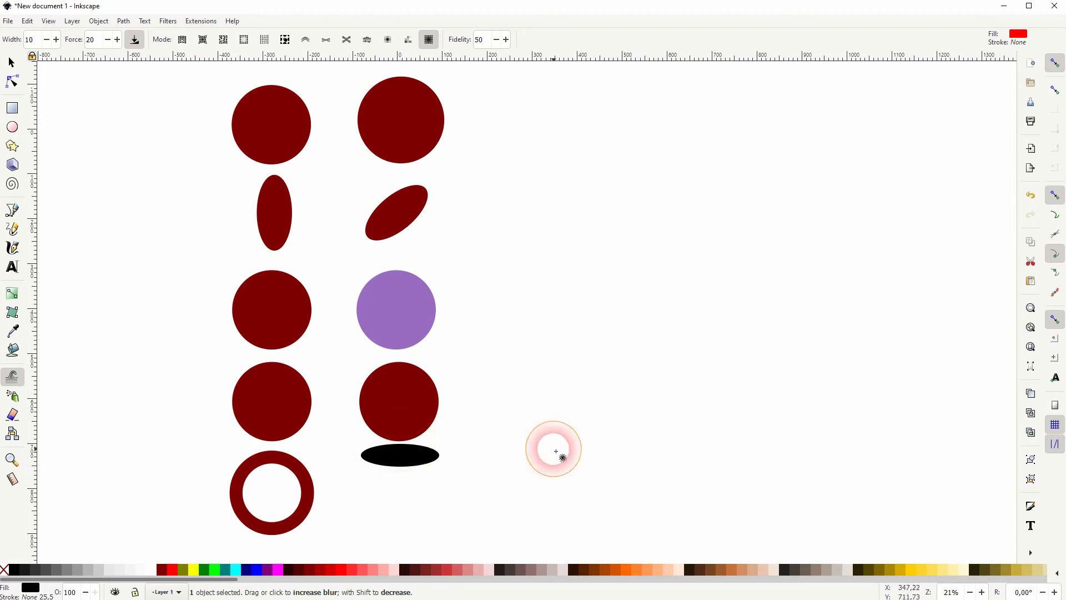
pyautogui.moveTo(405, 459); pyautogui.dragTo(407, 459)
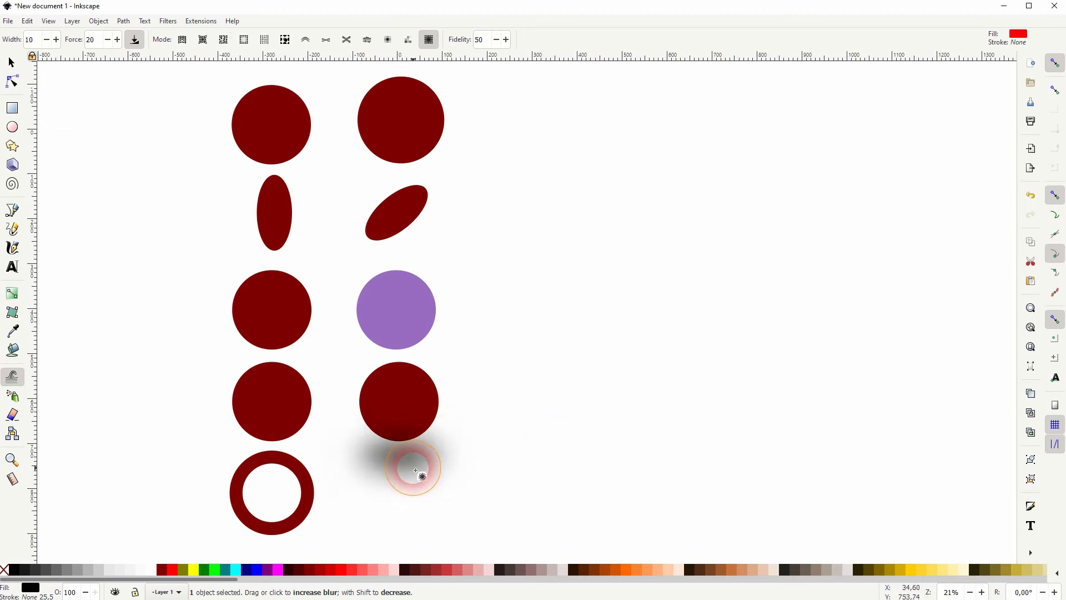
# Blur the flattened ellipse at force 50 for comparison, and again at force 10, and deselect it
pyautogui.doubleClick(104, 48)
pyautogui.write('50')
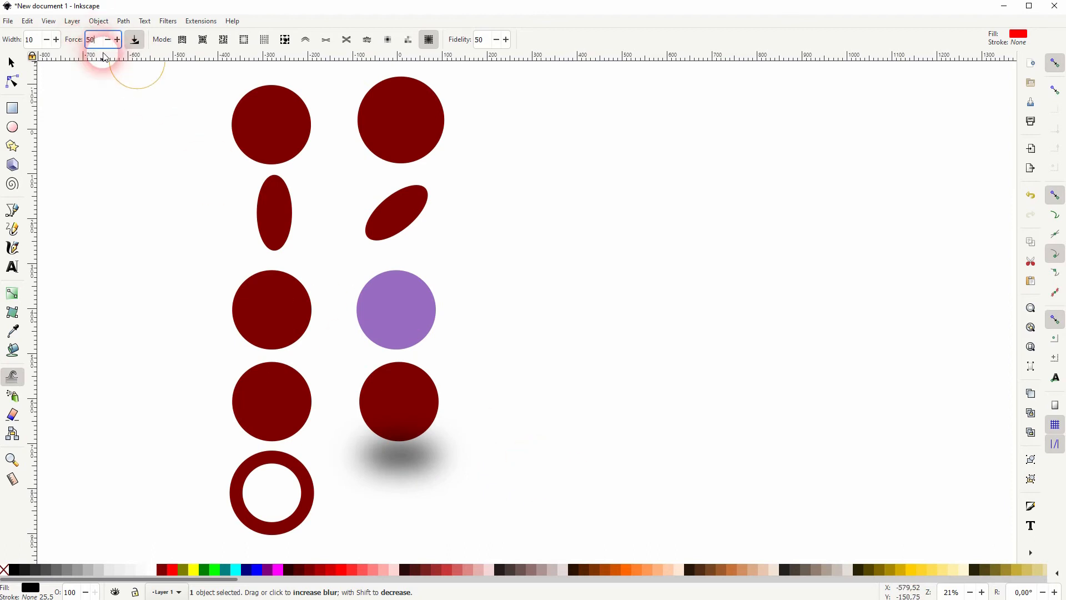
pyautogui.moveTo(407, 459)
pyautogui.mouseDown()
pyautogui.moveTo(412, 489)
pyautogui.moveTo(407, 446)
pyautogui.mouseUp()
pyautogui.doubleClick(86, 42)
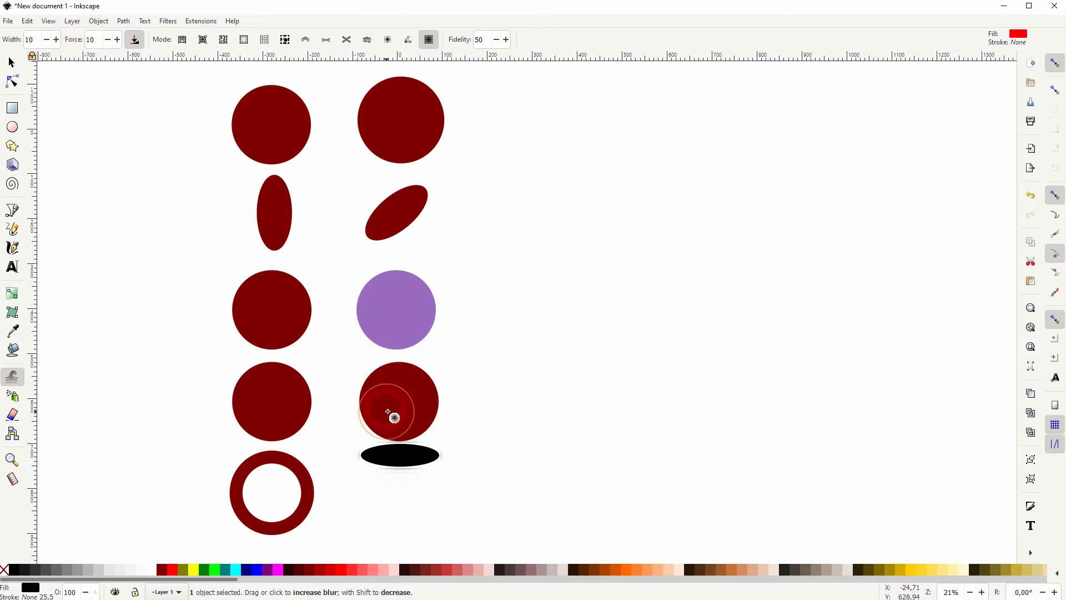
pyautogui.moveTo(419, 481); pyautogui.dragTo(414, 466)
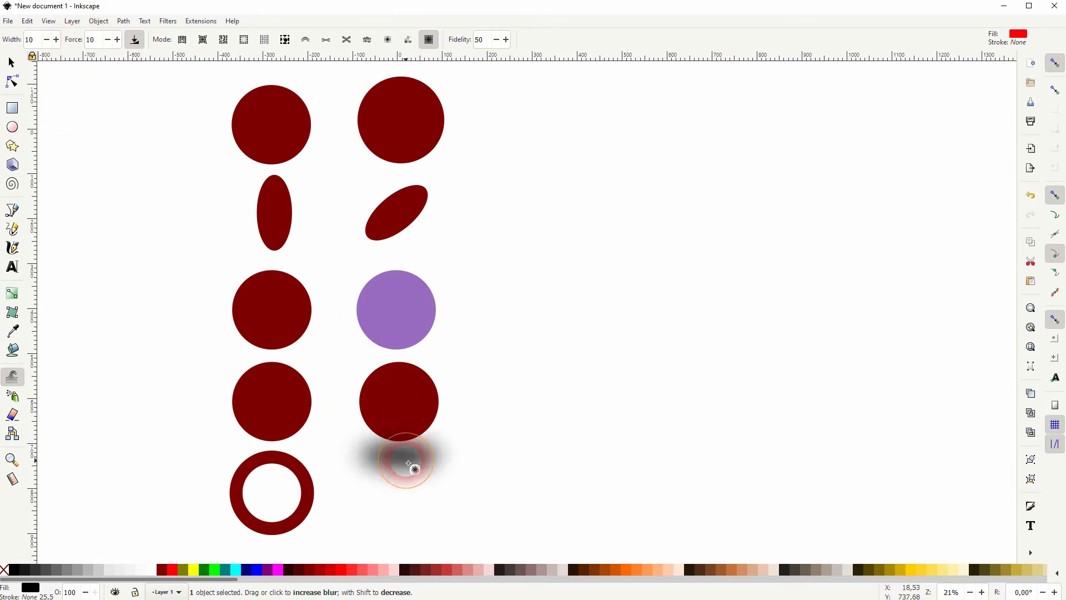
pyautogui.click(13, 63)
pyautogui.click(519, 481)
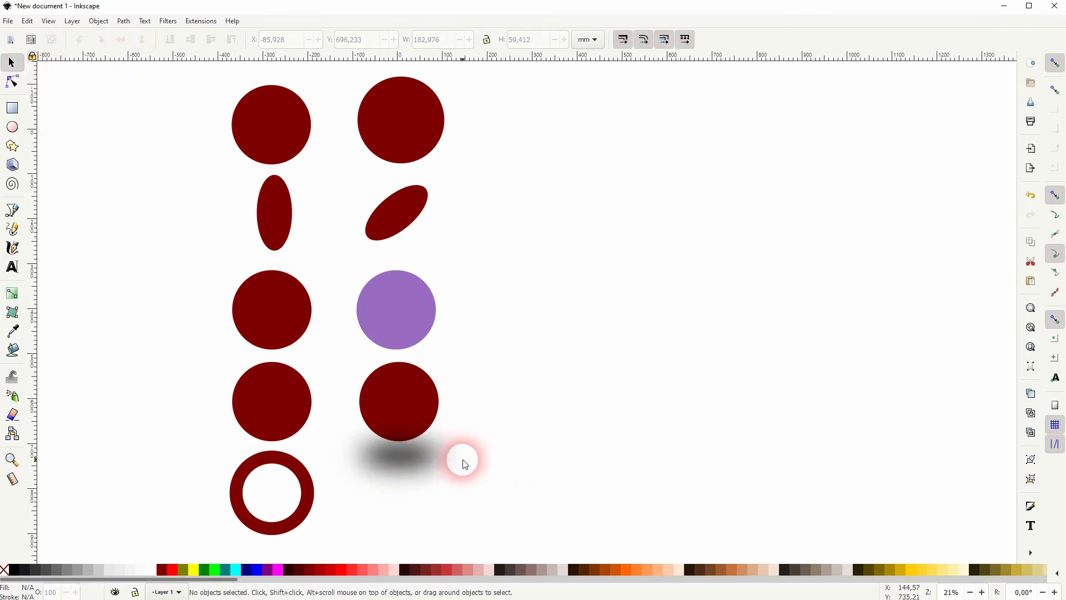
# Duplicate the dark red ring and place the copy in the empty canvas area to the right of the circles
pyautogui.click(310, 509)
pyautogui.hotkey('ctrl', 'd')
pyautogui.moveTo(309, 509); pyautogui.dragTo(772, 313)
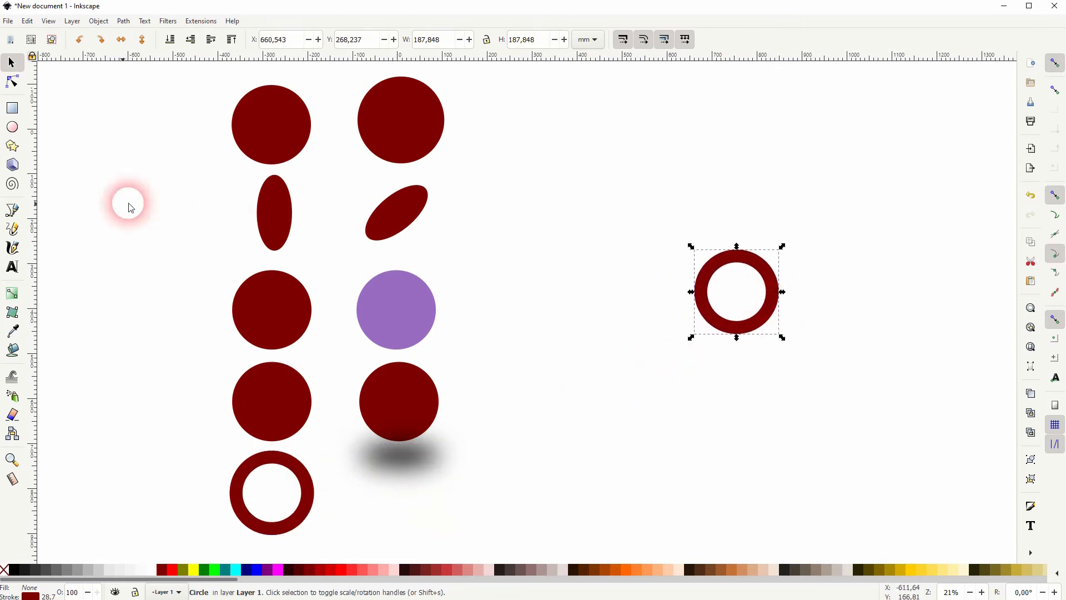
# Push the ring copy with Tweak's push-paths mode at force 10, and stretch its right and left sides outward at force 50
pyautogui.click(13, 377)
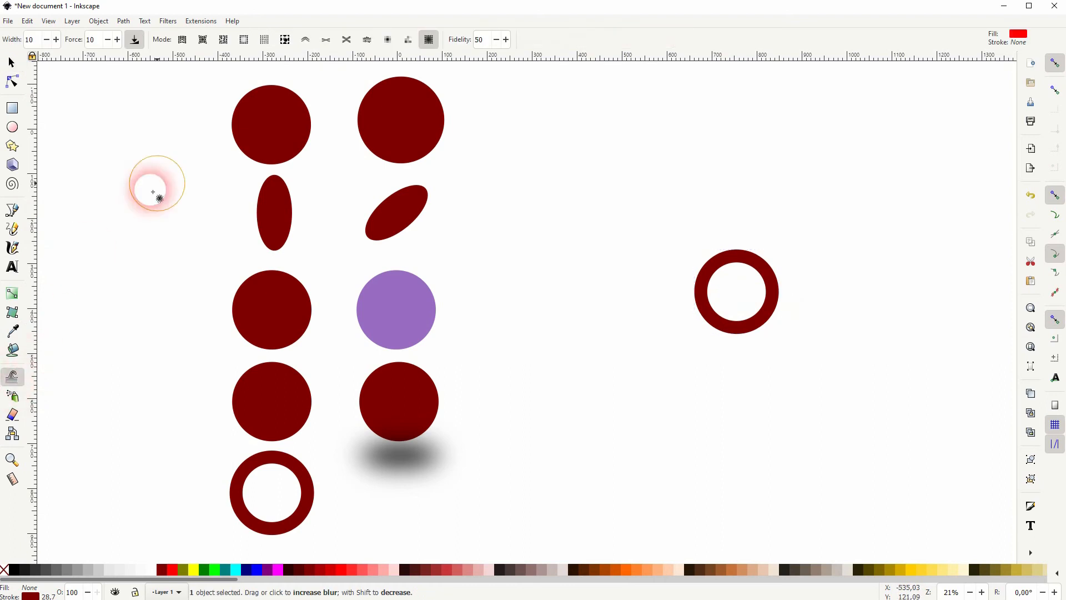
pyautogui.click(305, 40)
pyautogui.moveTo(757, 298)
pyautogui.mouseDown()
pyautogui.moveTo(816, 302)
pyautogui.moveTo(790, 297)
pyautogui.moveTo(873, 288)
pyautogui.mouseUp()
pyautogui.moveTo(100, 41); pyautogui.dragTo(81, 41)
pyautogui.write('50')
pyautogui.moveTo(706, 273)
pyautogui.mouseDown()
pyautogui.moveTo(767, 296)
pyautogui.moveTo(857, 293)
pyautogui.mouseUp()
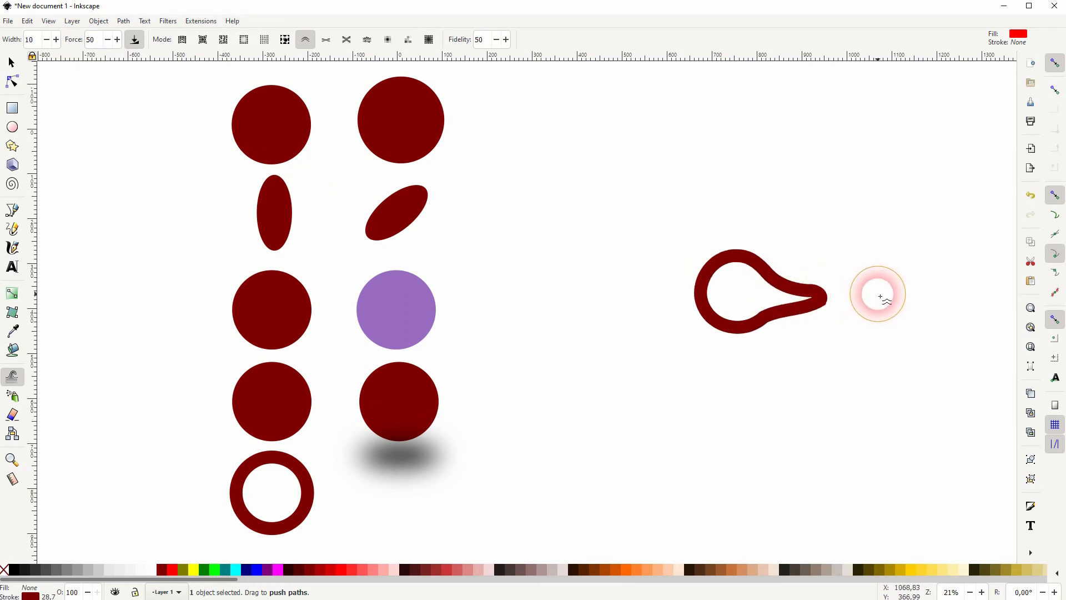
pyautogui.moveTo(738, 298); pyautogui.dragTo(523, 301)
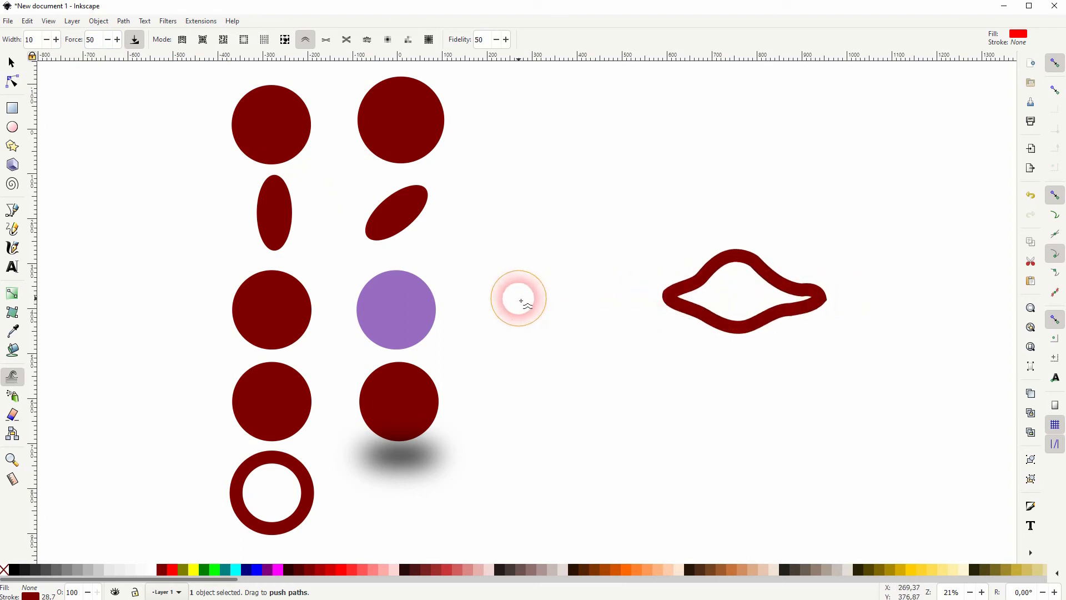
# Shrink the stretched ring copy with Tweak's inset-paths mode, and reshape its right side with the attract/repel mode
pyautogui.click(327, 40)
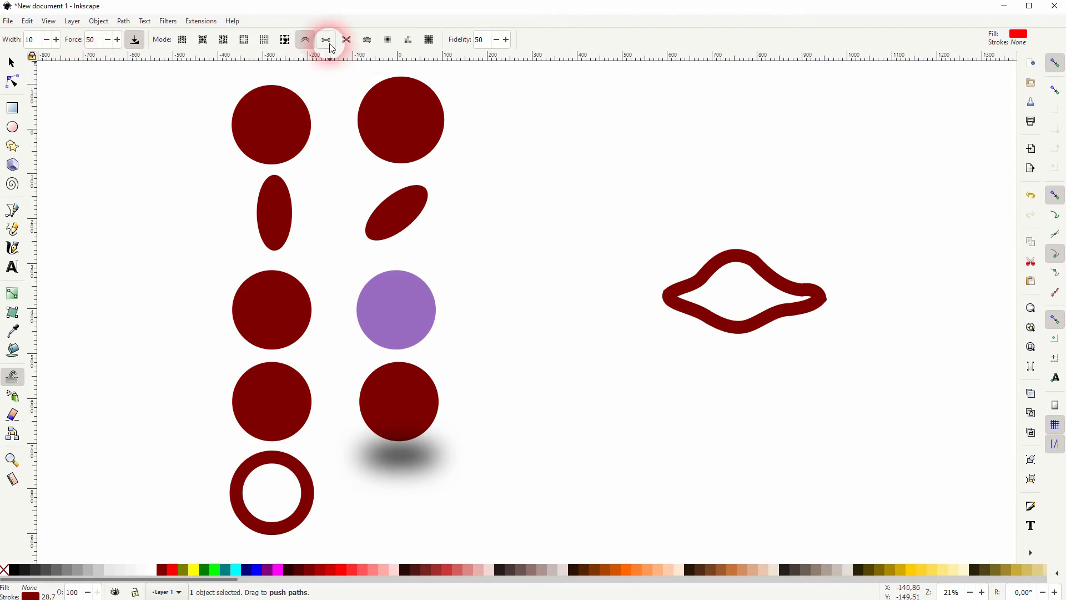
pyautogui.moveTo(648, 295)
pyautogui.mouseDown()
pyautogui.moveTo(701, 310)
pyautogui.moveTo(689, 301)
pyautogui.moveTo(722, 262)
pyautogui.moveTo(778, 254)
pyautogui.moveTo(814, 285)
pyautogui.moveTo(809, 317)
pyautogui.moveTo(794, 285)
pyautogui.moveTo(776, 326)
pyautogui.mouseUp()
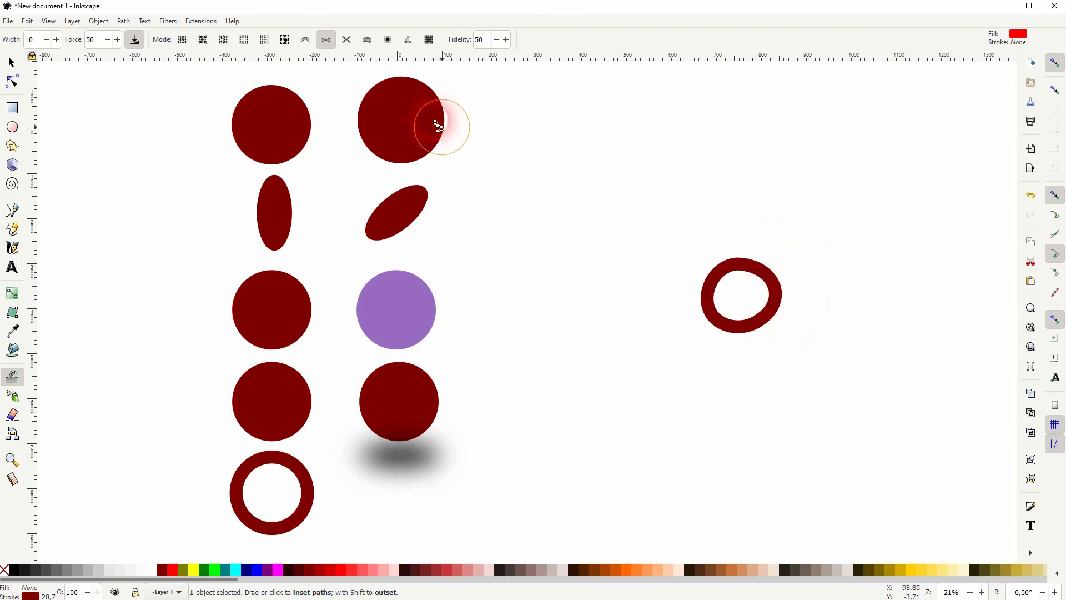
pyautogui.click(347, 39)
pyautogui.moveTo(691, 261)
pyautogui.mouseDown()
pyautogui.moveTo(747, 291)
pyautogui.moveTo(732, 251)
pyautogui.moveTo(759, 260)
pyautogui.moveTo(779, 287)
pyautogui.moveTo(768, 318)
pyautogui.moveTo(789, 318)
pyautogui.moveTo(778, 291)
pyautogui.mouseUp()
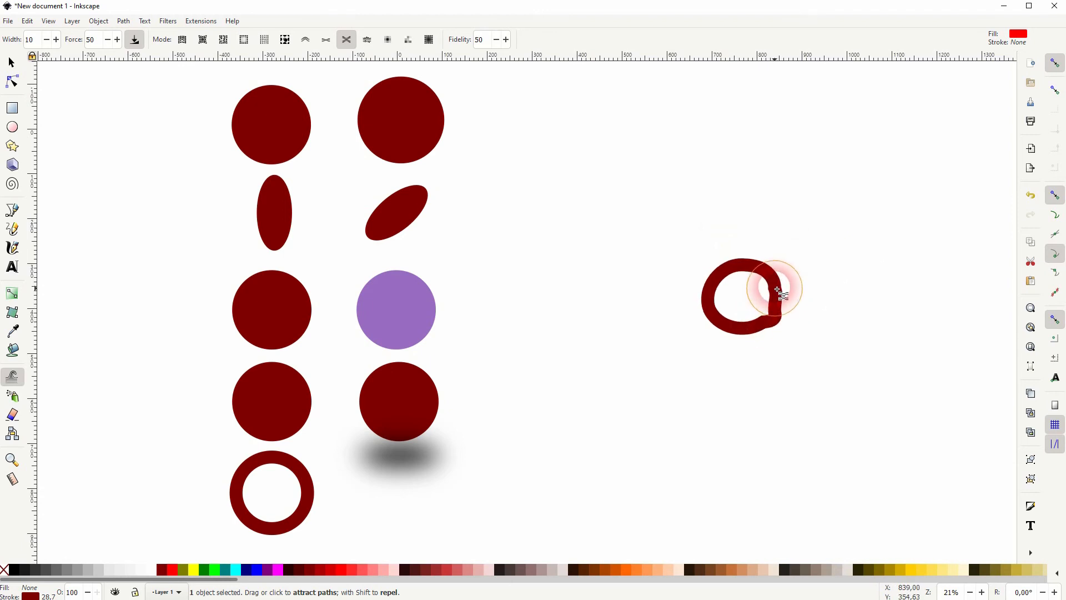
pyautogui.moveTo(764, 328)
pyautogui.mouseDown()
pyautogui.moveTo(732, 325)
pyautogui.moveTo(707, 295)
pyautogui.moveTo(736, 266)
pyautogui.moveTo(782, 281)
pyautogui.mouseUp()
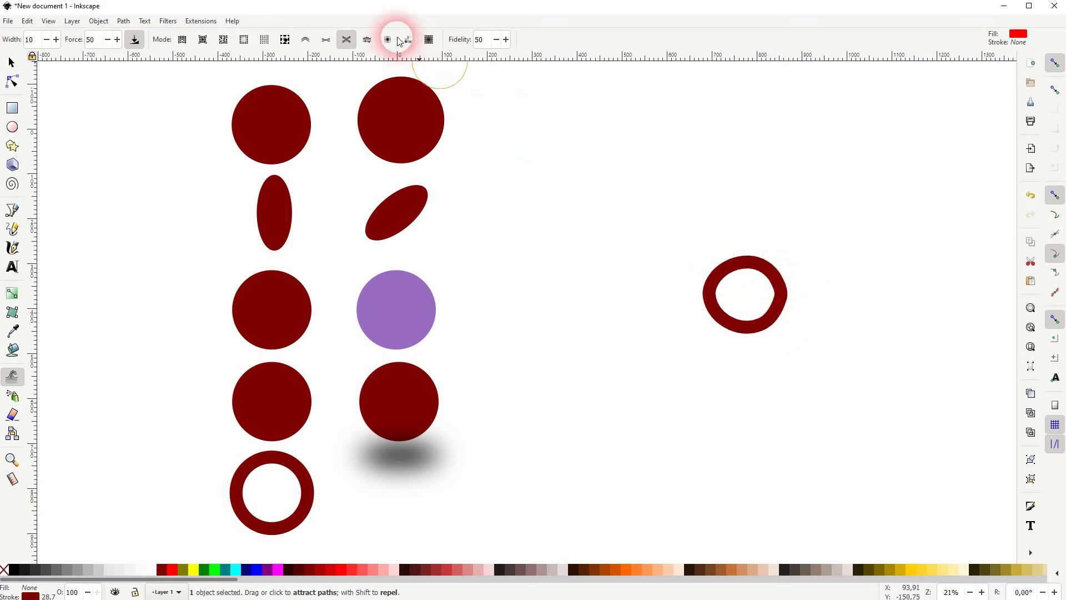
# Roughen the upper and lower edges of the ring copy with Tweak's roughen mode, and display its path nodes
pyautogui.click(368, 40)
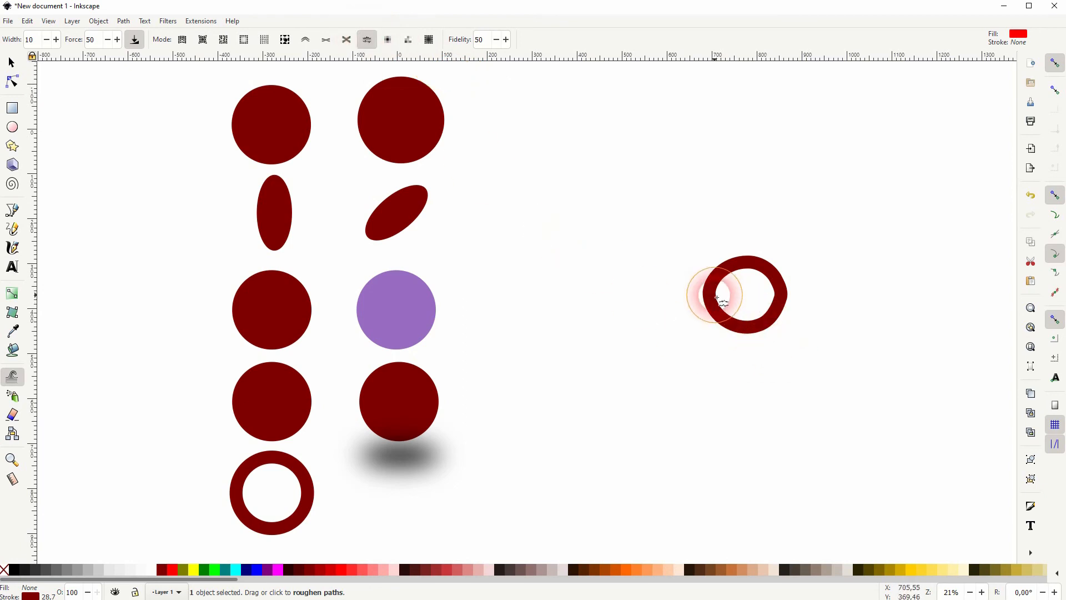
pyautogui.moveTo(785, 234)
pyautogui.mouseDown()
pyautogui.moveTo(753, 271)
pyautogui.moveTo(744, 241)
pyautogui.moveTo(755, 228)
pyautogui.moveTo(821, 291)
pyautogui.moveTo(803, 308)
pyautogui.moveTo(748, 313)
pyautogui.moveTo(754, 362)
pyautogui.moveTo(776, 351)
pyautogui.moveTo(764, 323)
pyautogui.moveTo(762, 359)
pyautogui.mouseUp()
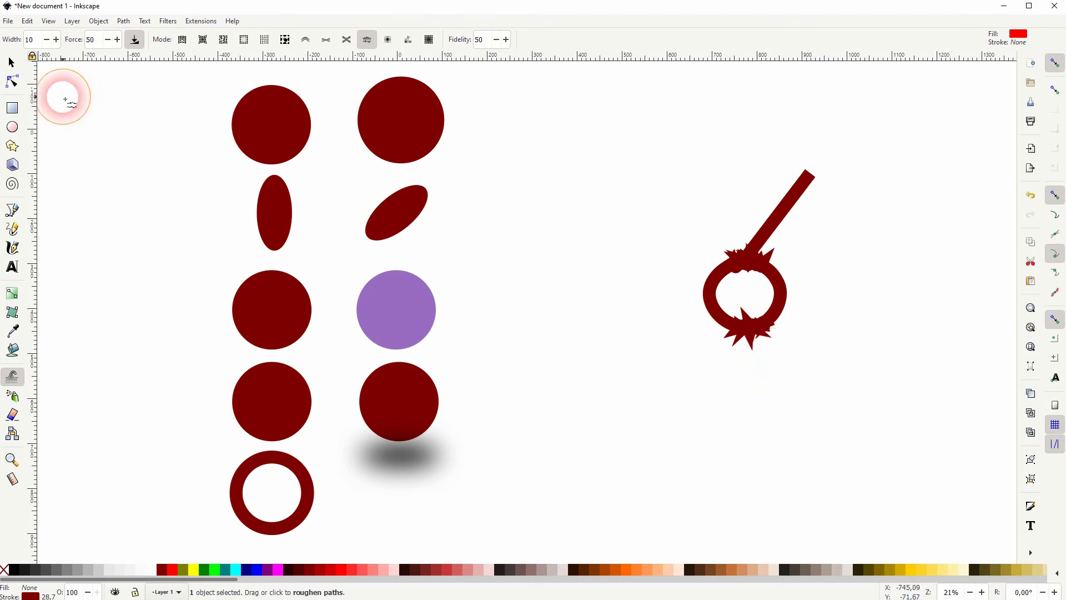
pyautogui.click(11, 62)
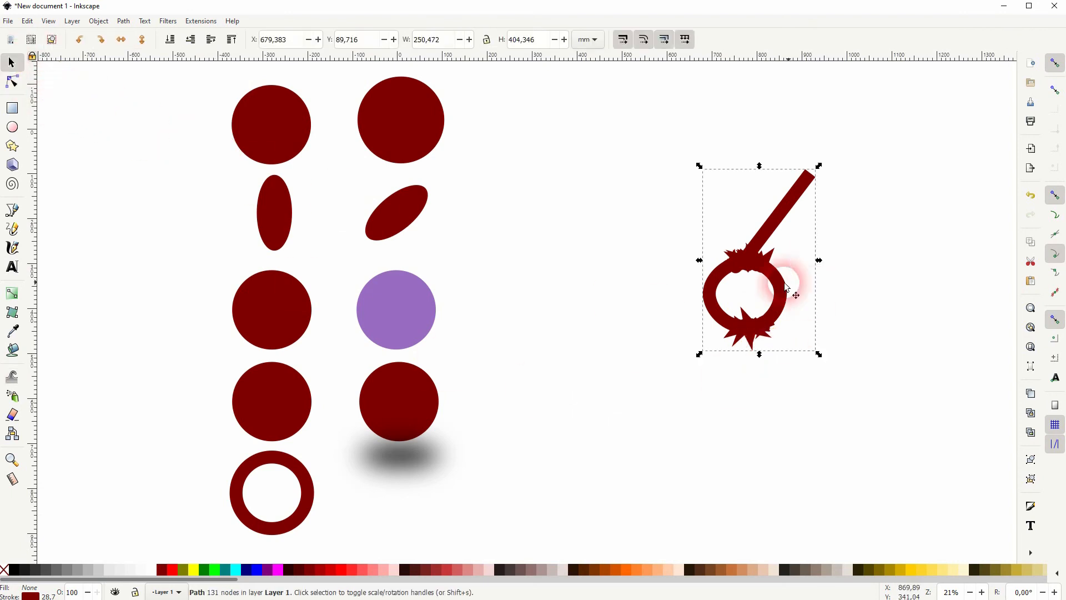
pyautogui.click(12, 84)
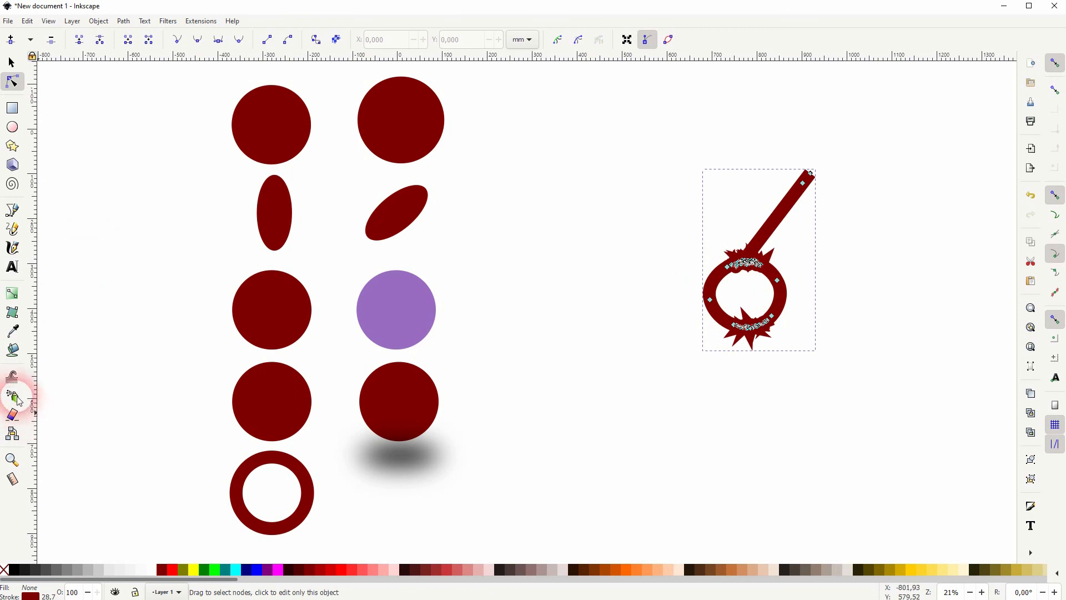
# Roughen the ring copy again at fidelity 50, then at fidelity 10 along its lower right side, and select the resulting path
pyautogui.click(12, 379)
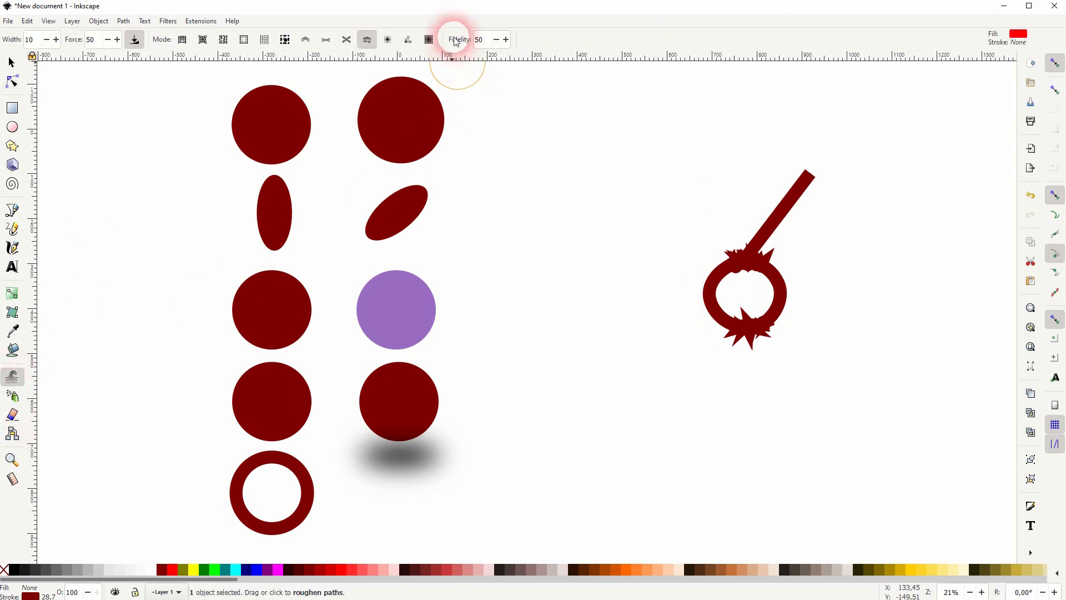
pyautogui.click(495, 43)
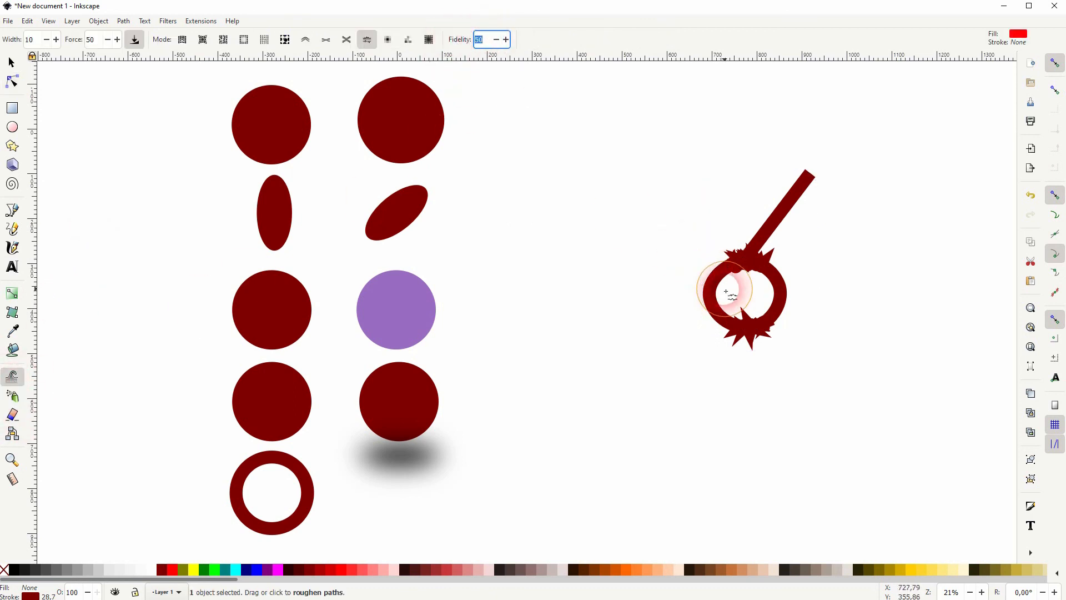
pyautogui.moveTo(747, 313); pyautogui.dragTo(779, 333)
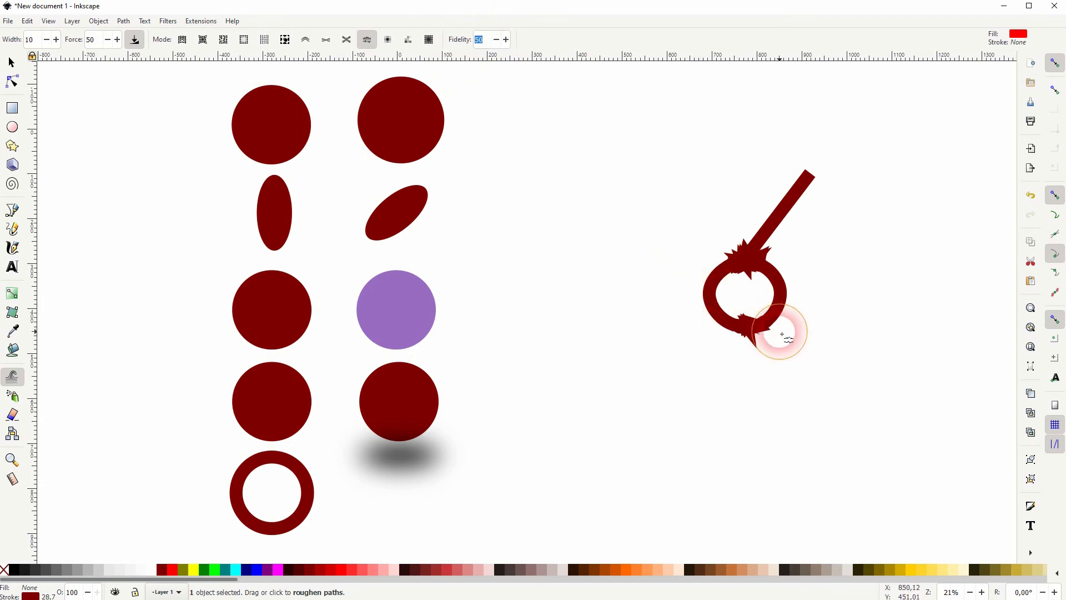
pyautogui.click(475, 42)
pyautogui.write('10')
pyautogui.moveTo(757, 307)
pyautogui.mouseDown()
pyautogui.moveTo(815, 316)
pyautogui.moveTo(848, 361)
pyautogui.moveTo(793, 315)
pyautogui.mouseUp()
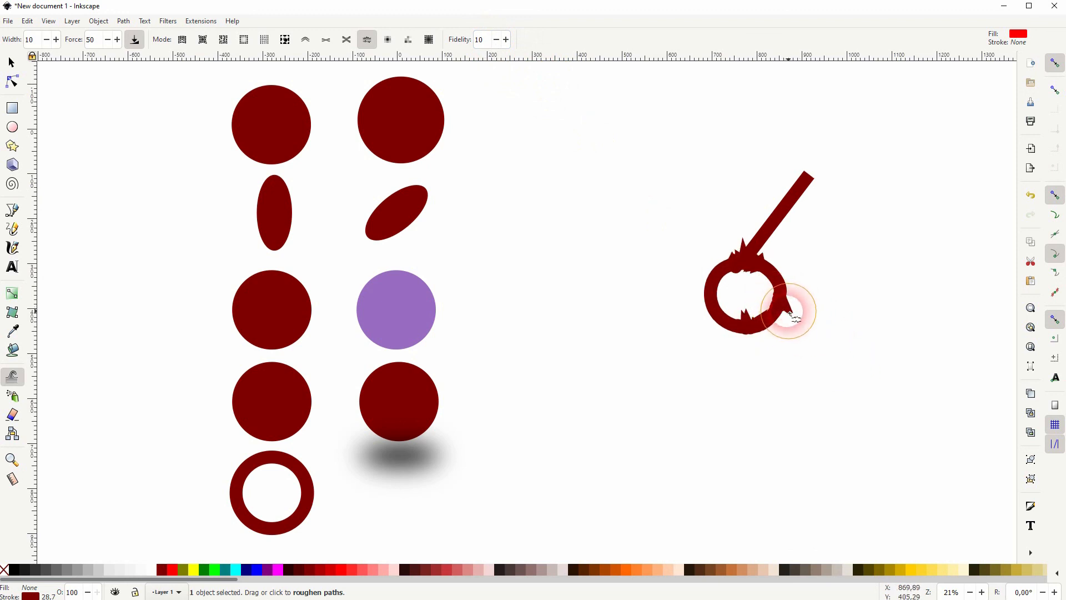
pyautogui.click(482, 40)
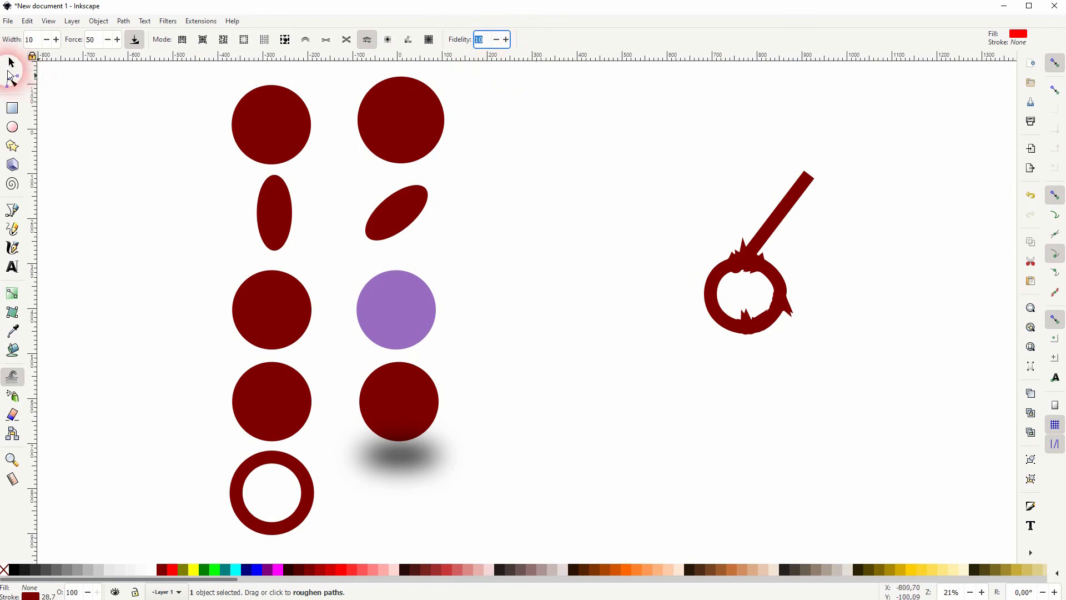
pyautogui.click(11, 64)
pyautogui.moveTo(576, 386); pyautogui.dragTo(592, 405)
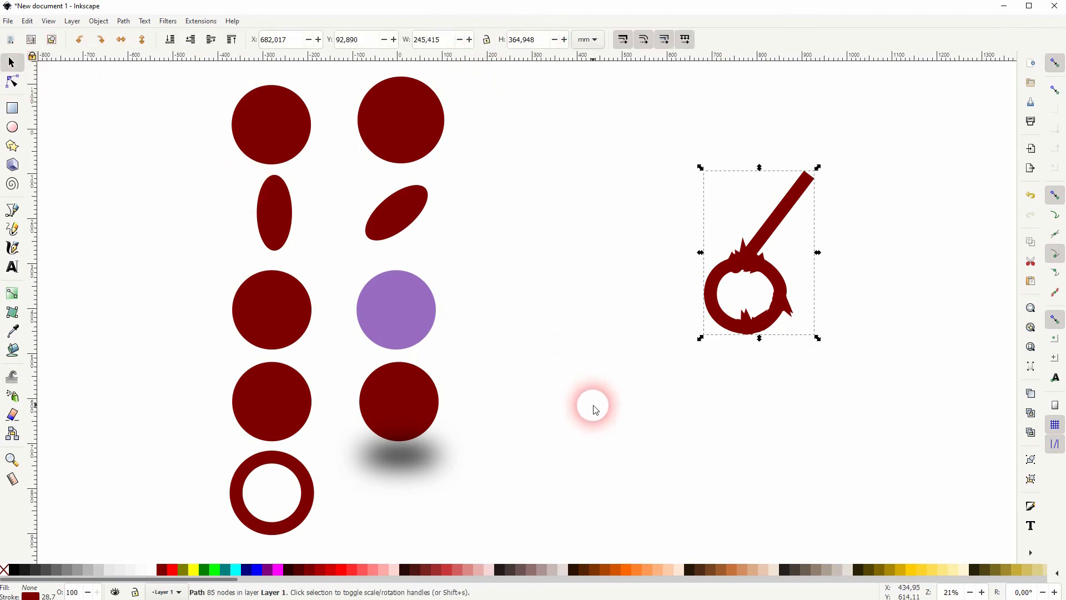